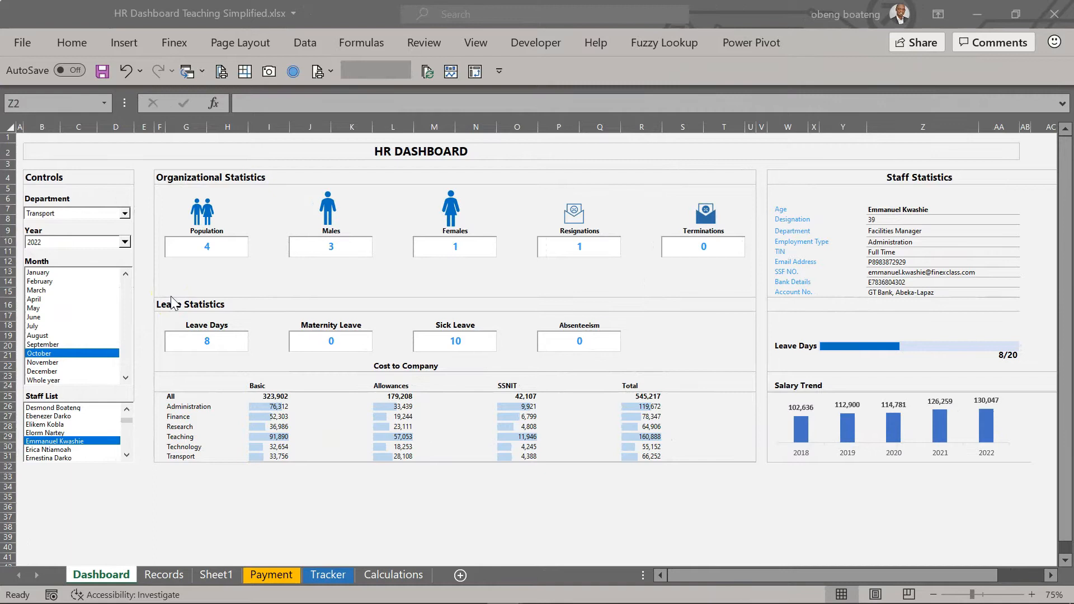
Examine how the Leave Days progress bar and staff statistics change as different employees are selected in the dashboard's staff list.
{"action": "left_click", "coordinate": [73, 414]}
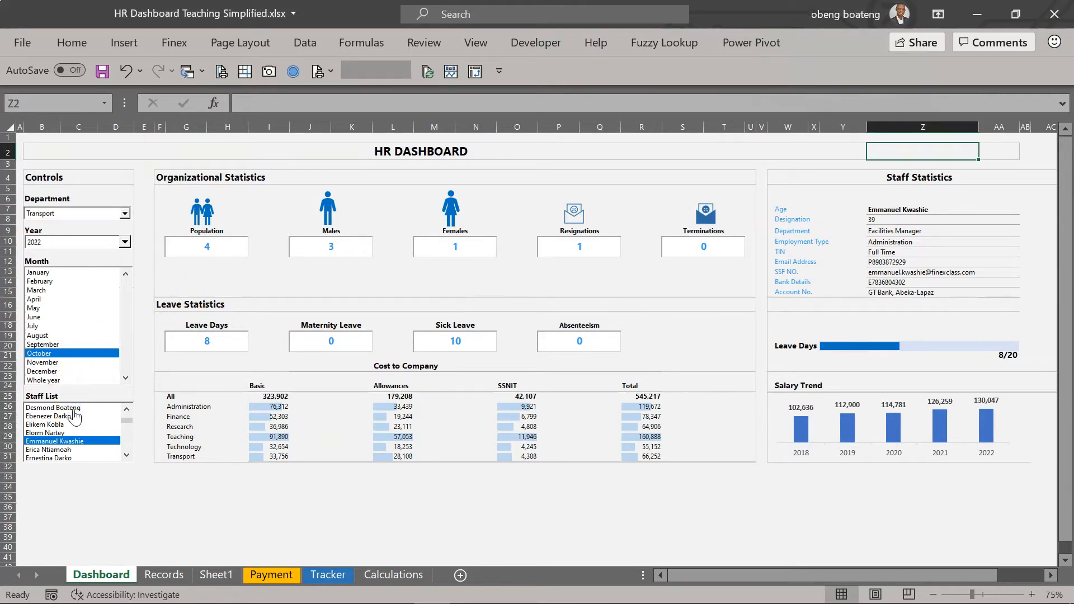
{"action": "left_click", "coordinate": [73, 410]}
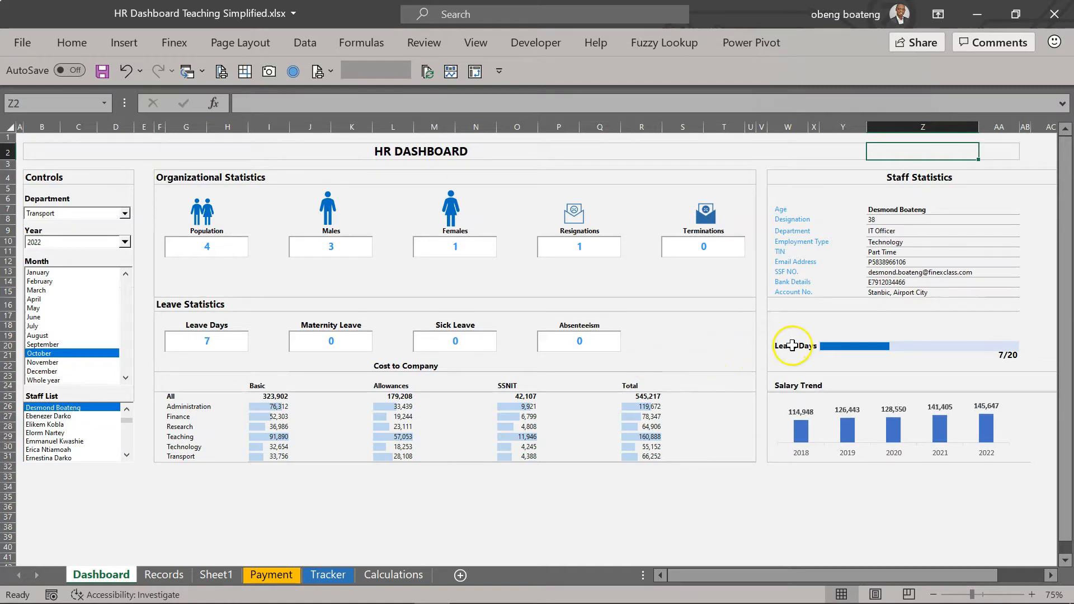
{"action": "left_click", "coordinate": [785, 321]}
{"action": "left_click_drag", "start_coordinate": [786, 321], "coordinate": [922, 365]}
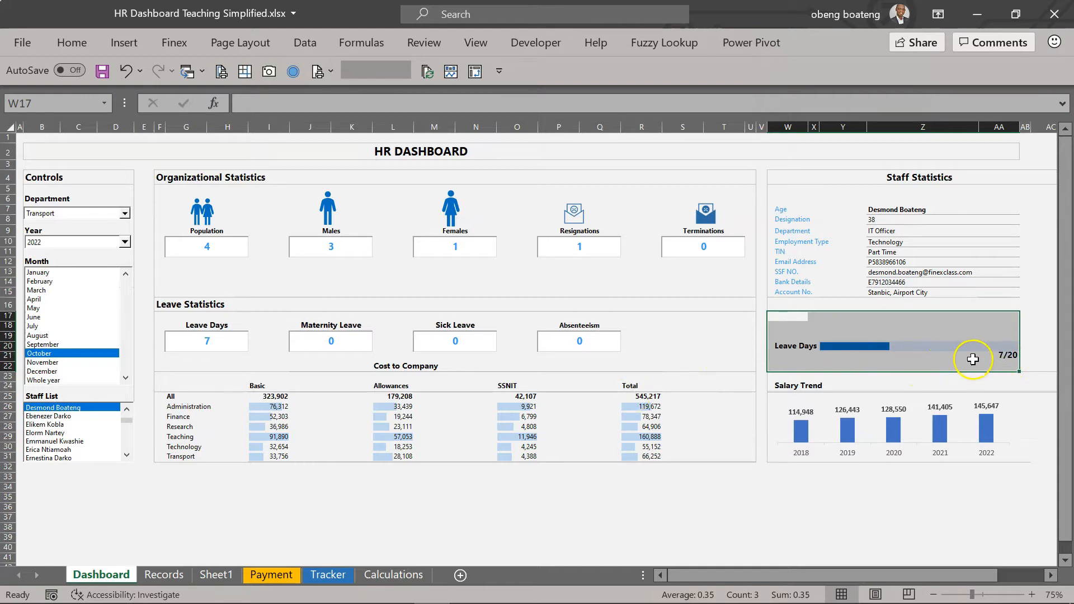
{"action": "left_click", "coordinate": [839, 327]}
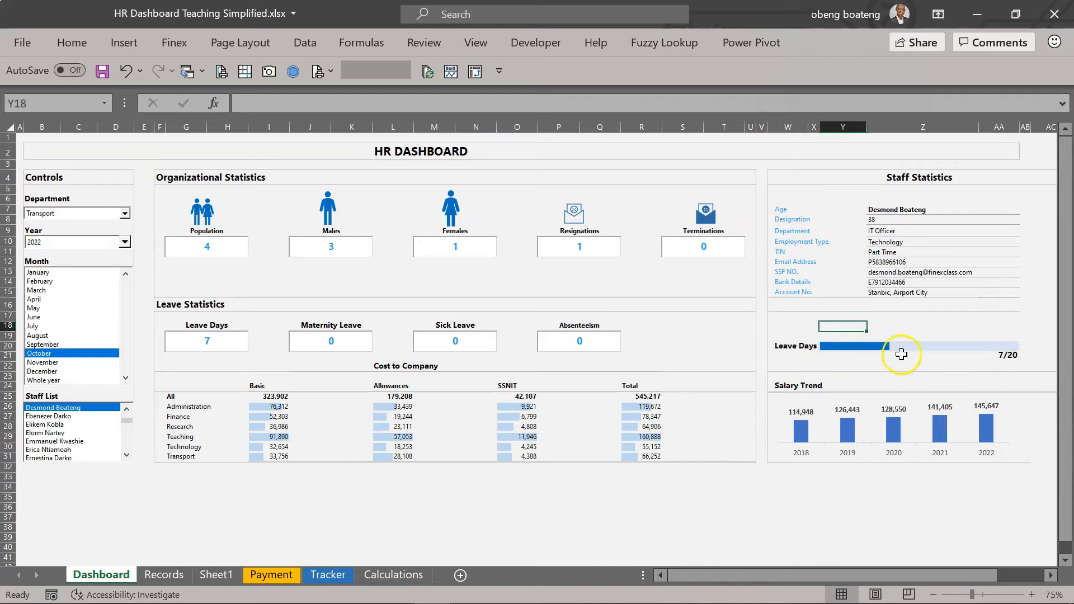
{"action": "left_click", "coordinate": [68, 417]}
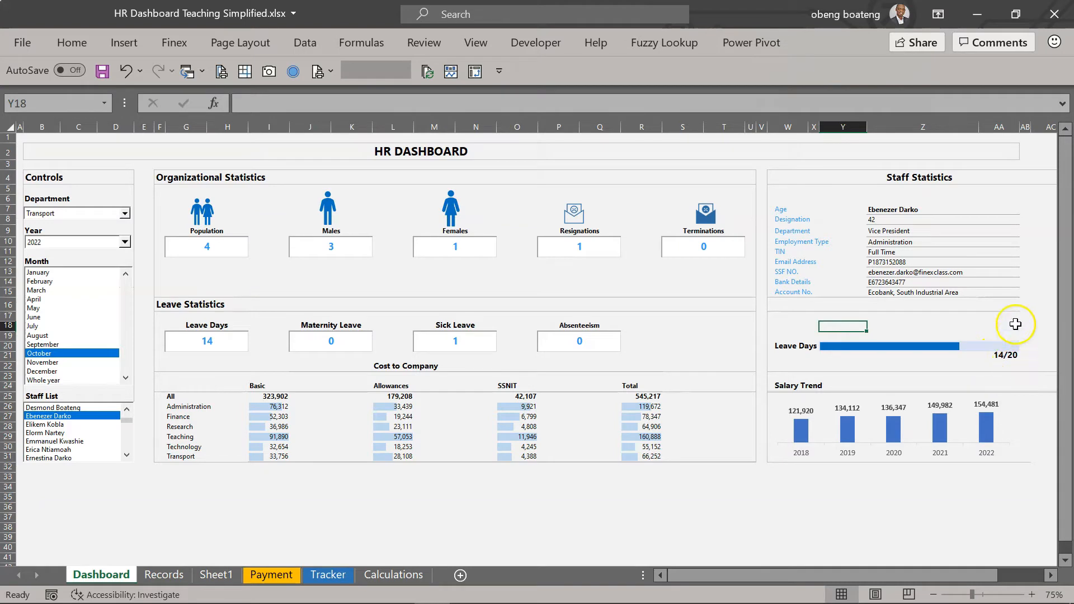
{"action": "left_click", "coordinate": [44, 425]}
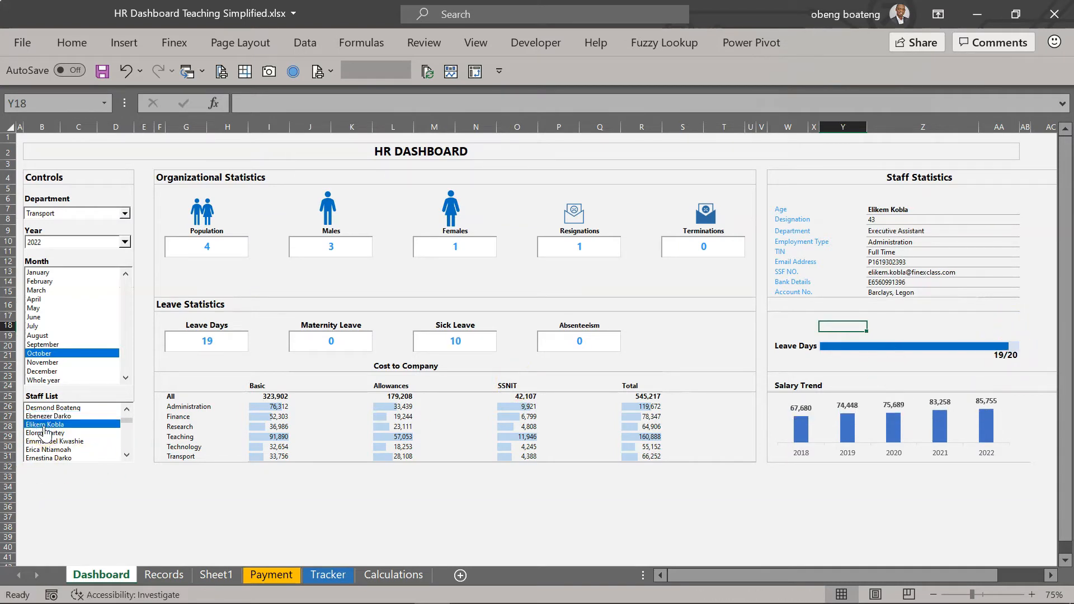
Create a new blank workbook and widen column B to make room for a header in B3.
{"action": "key", "text": "ctrl+n"}
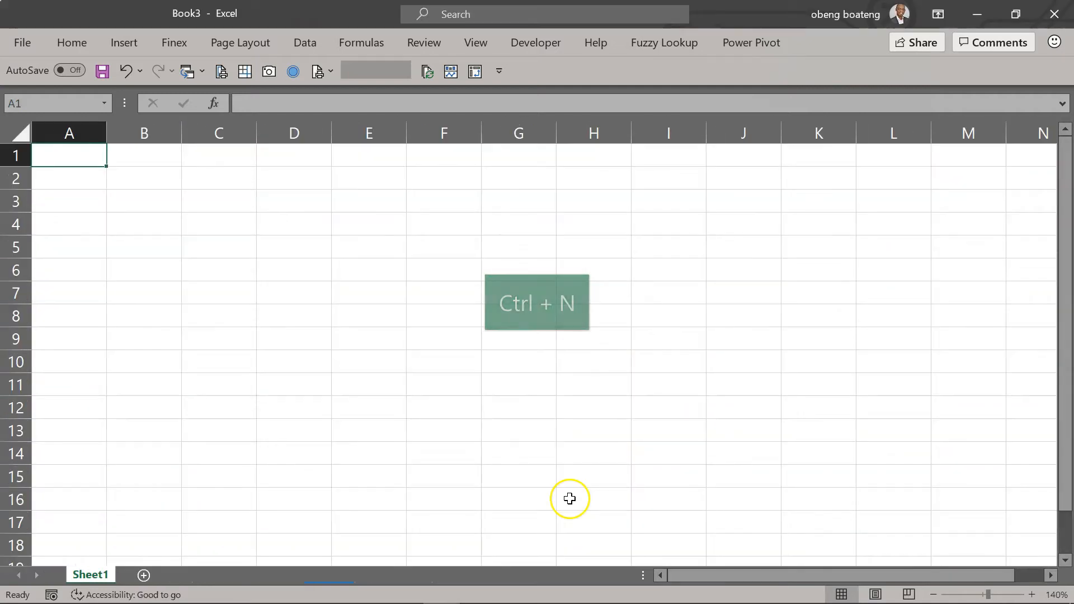
{"action": "left_click", "coordinate": [143, 204]}
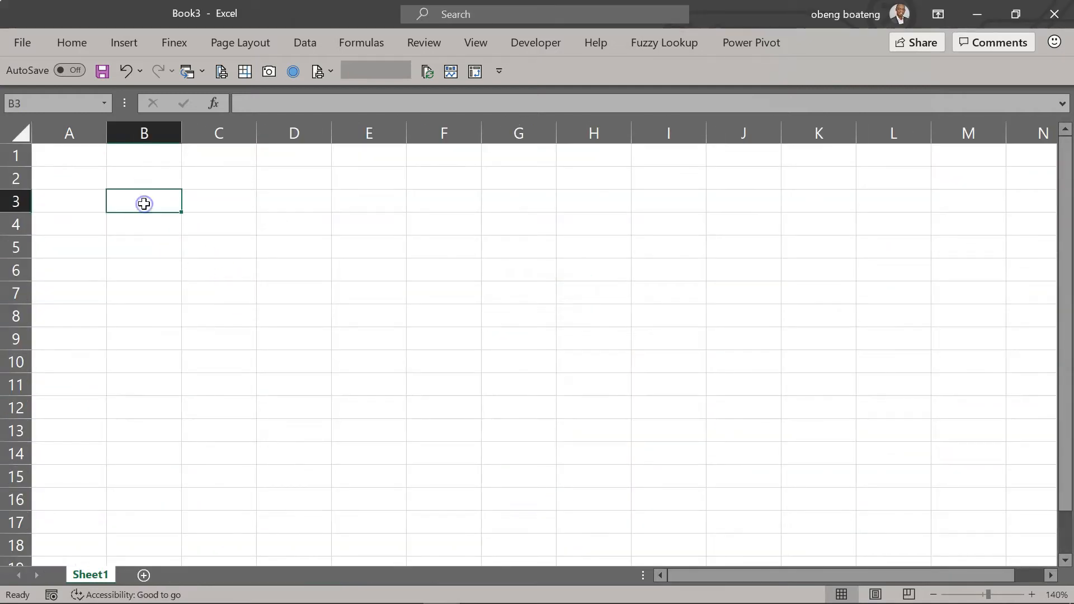
{"action": "left_click_drag", "start_coordinate": [181, 133], "coordinate": [213, 137]}
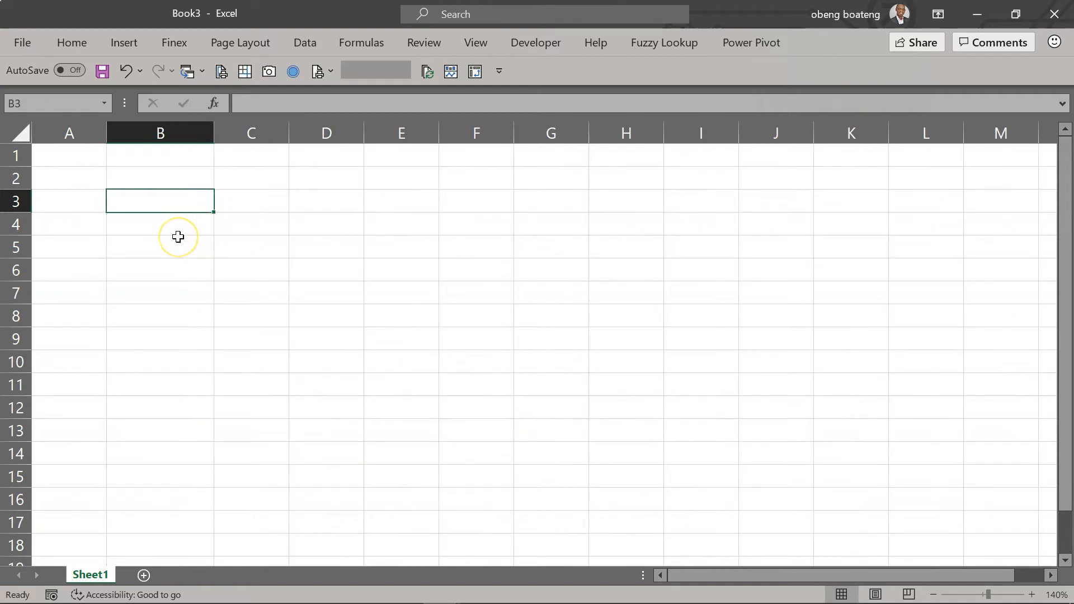
Enter the headers Days Taken in B3 and Leave Days in C3, and widen column C to fit its header.
{"action": "type", "text": "Days"}
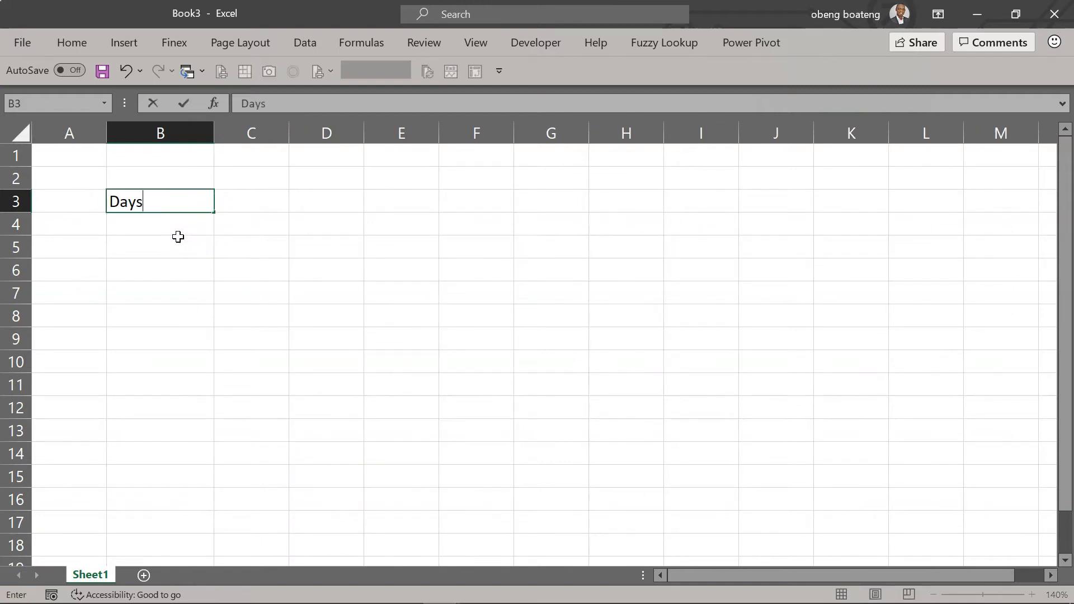
{"action": "key", "text": "Right"}
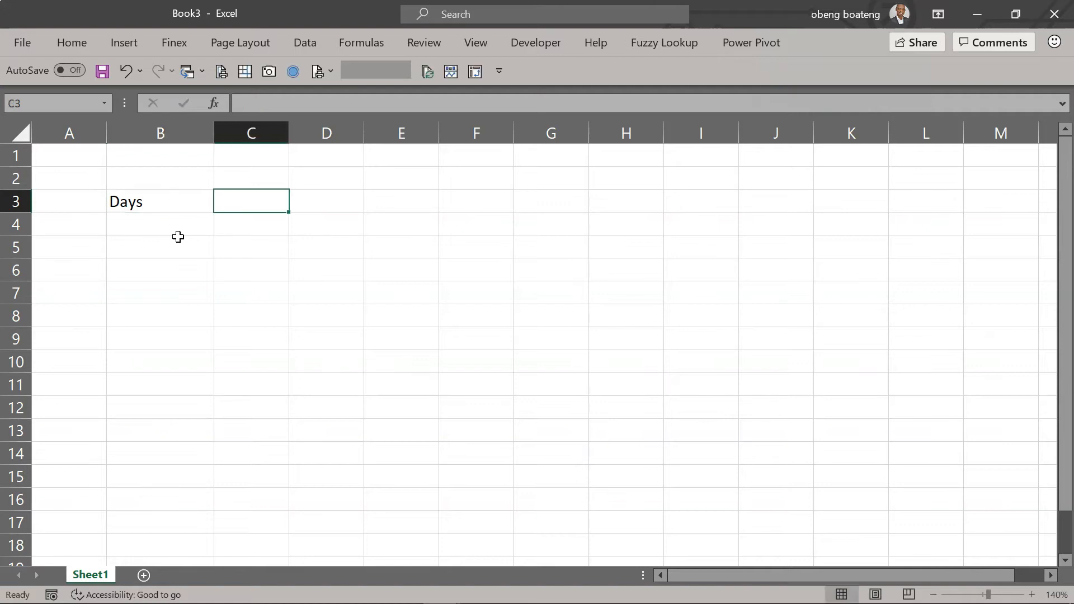
{"action": "type", "text": "Leave Days"}
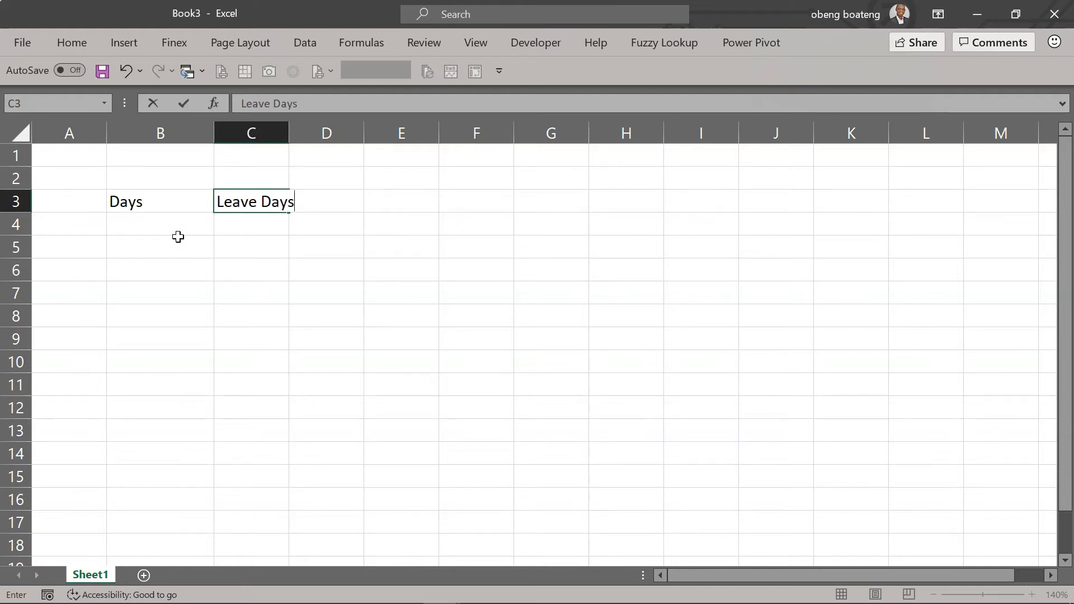
{"action": "left_click", "coordinate": [178, 237]}
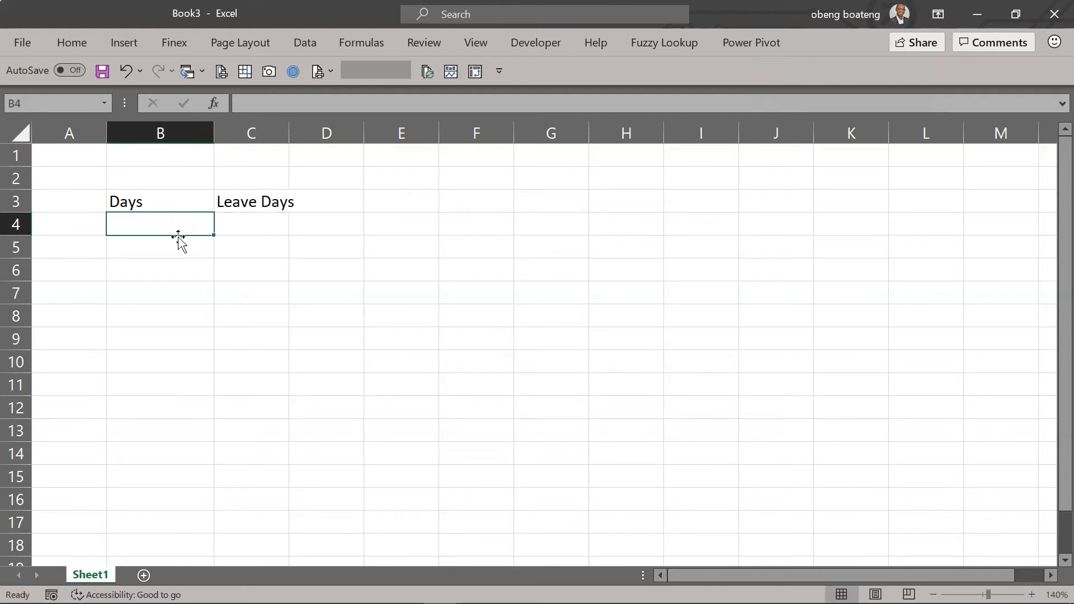
{"action": "left_click", "coordinate": [176, 199]}
{"action": "double_click", "coordinate": [178, 198]}
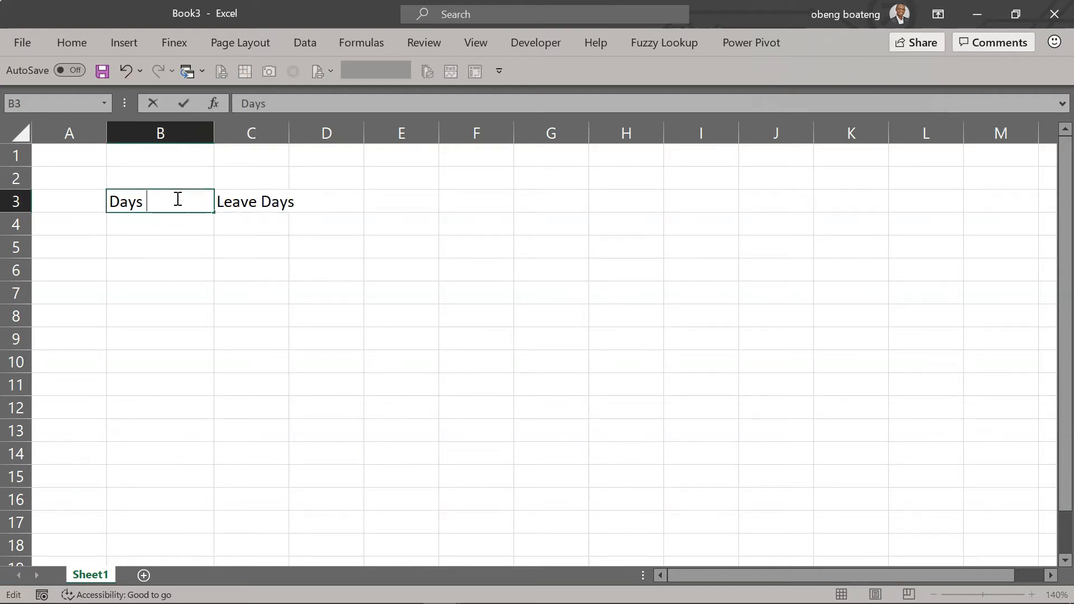
{"action": "type", "text": "Taken"}
{"action": "key", "text": "Return"}
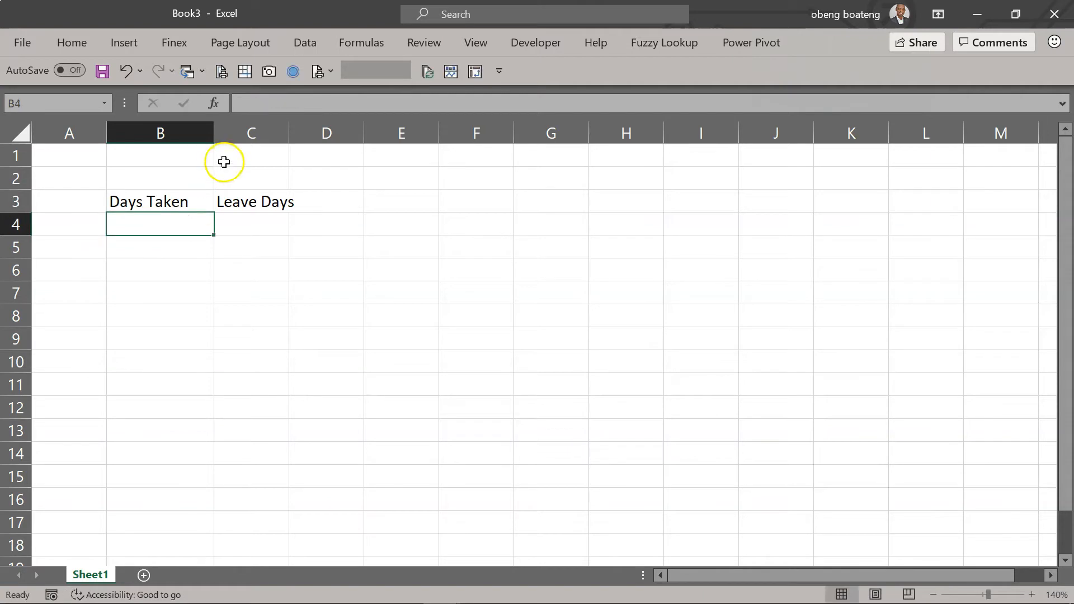
{"action": "left_click_drag", "start_coordinate": [290, 134], "coordinate": [316, 135]}
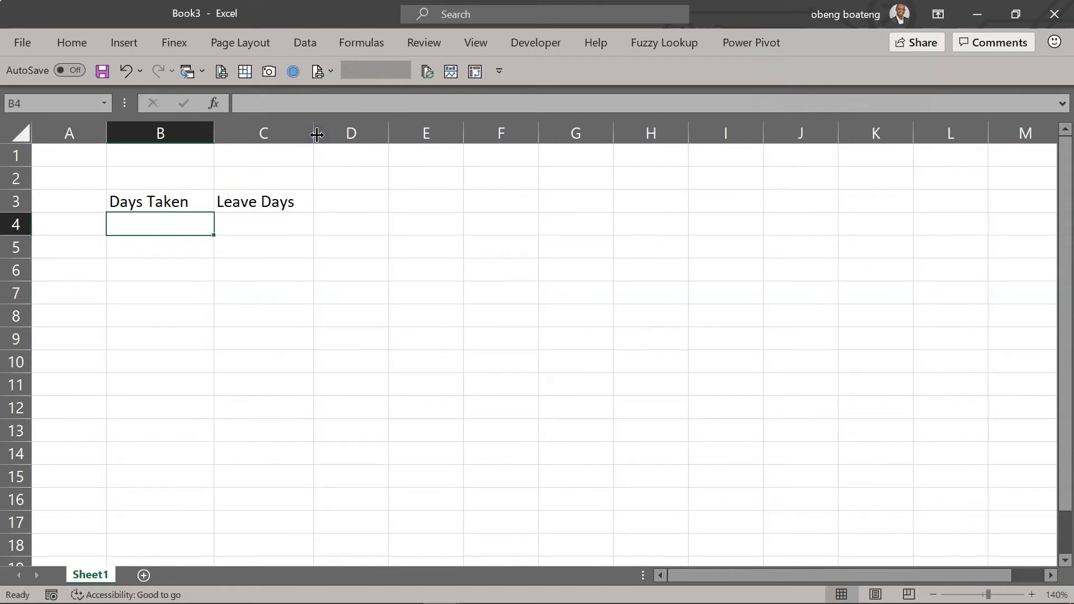
Enter 20 as the leave days in C4 and 7 as the days taken in B4.
{"action": "left_click", "coordinate": [262, 226]}
{"action": "type", "text": "20"}
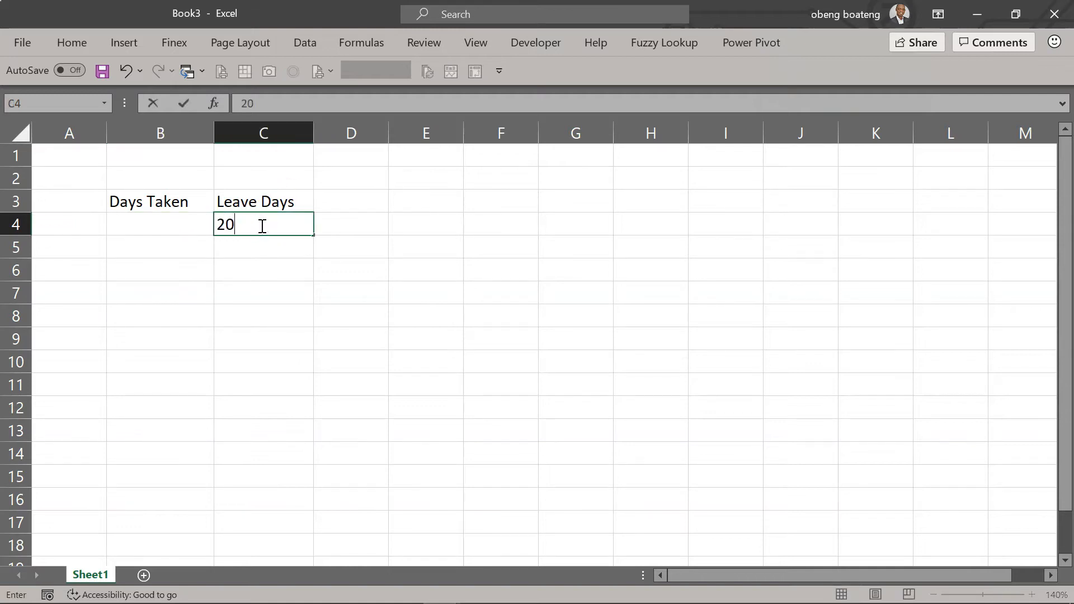
{"action": "key", "text": "Return"}
{"action": "key", "text": "Left"}
{"action": "key", "text": "Up"}
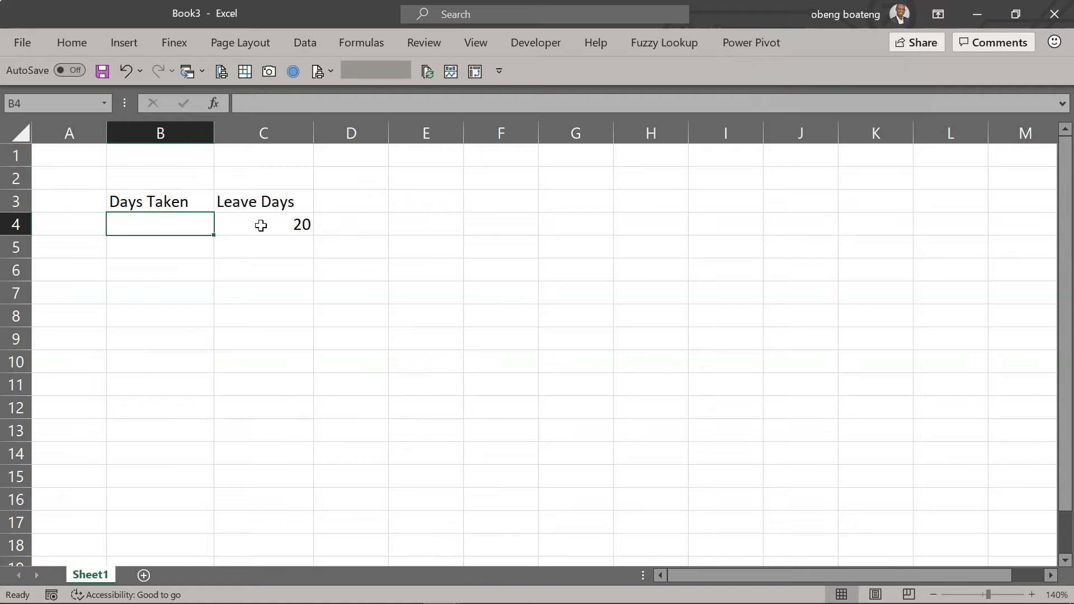
{"action": "type", "text": "7"}
{"action": "left_click", "coordinate": [249, 297]}
{"action": "left_click", "coordinate": [177, 225]}
{"action": "left_click", "coordinate": [238, 272]}
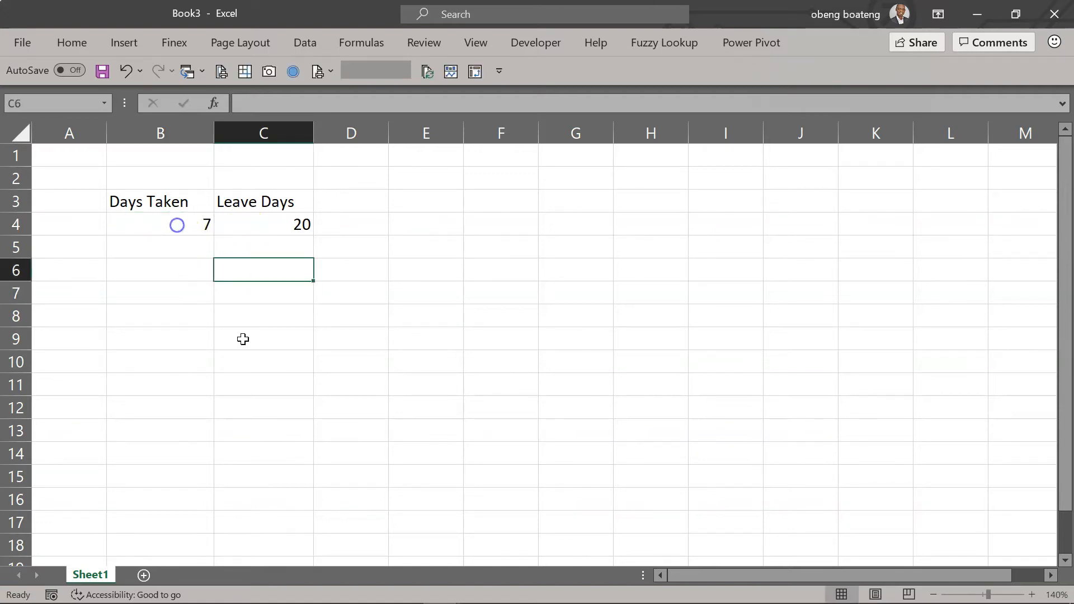
{"action": "left_click", "coordinate": [205, 228]}
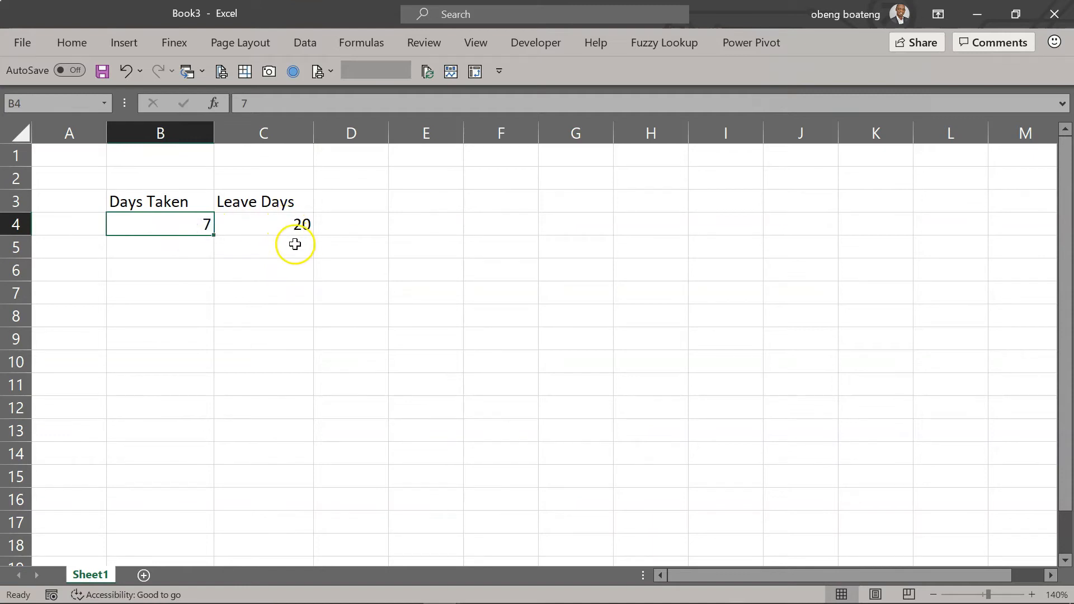
Widen column F to about three times the width of column C, making F5 a long horizontal bar.
{"action": "left_click", "coordinate": [511, 247]}
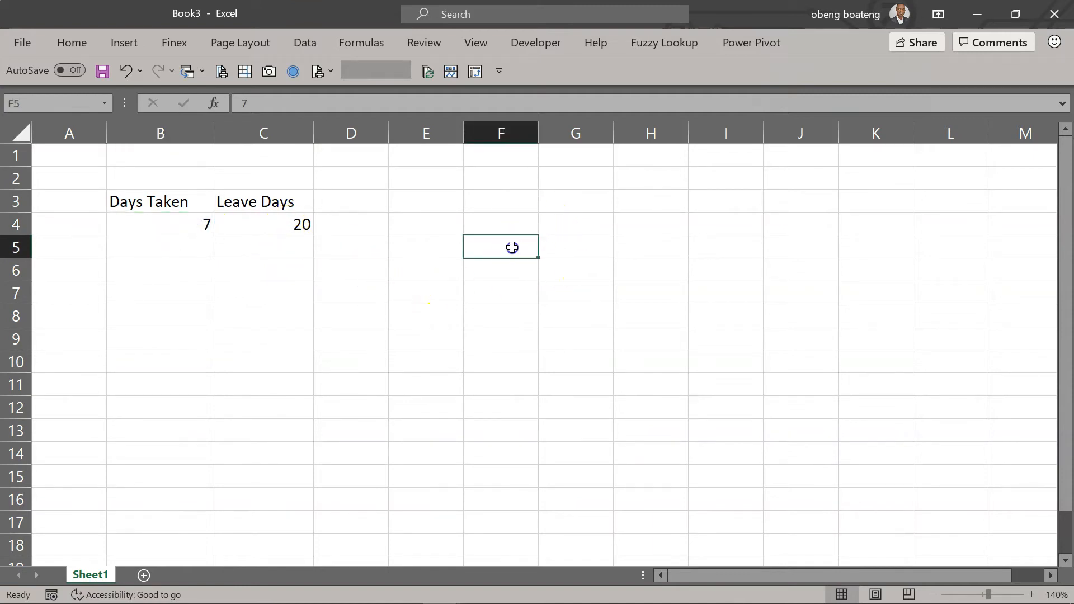
{"action": "left_click_drag", "start_coordinate": [539, 134], "coordinate": [673, 136]}
{"action": "left_click_drag", "start_coordinate": [784, 138], "coordinate": [783, 135]}
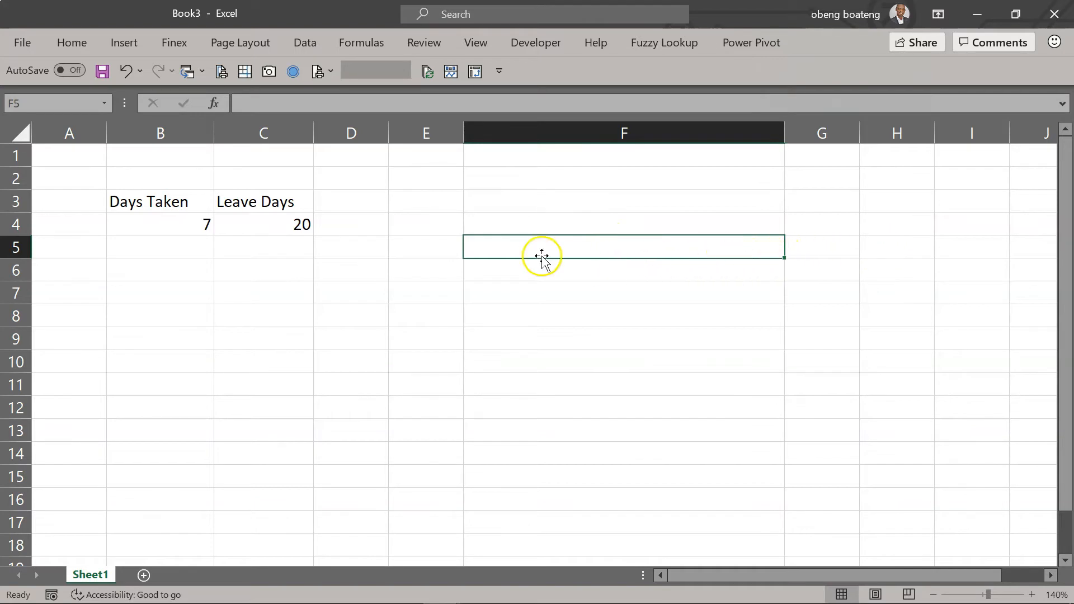
Give cell F5 a light blue fill and a thin blue outside border.
{"action": "left_click", "coordinate": [77, 45]}
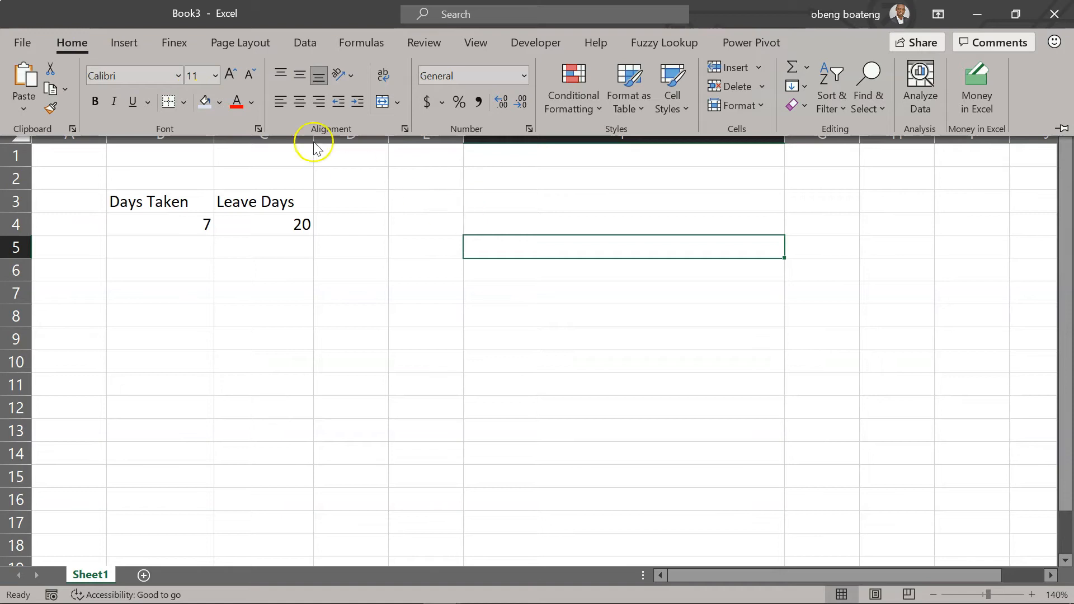
{"action": "left_click", "coordinate": [203, 102]}
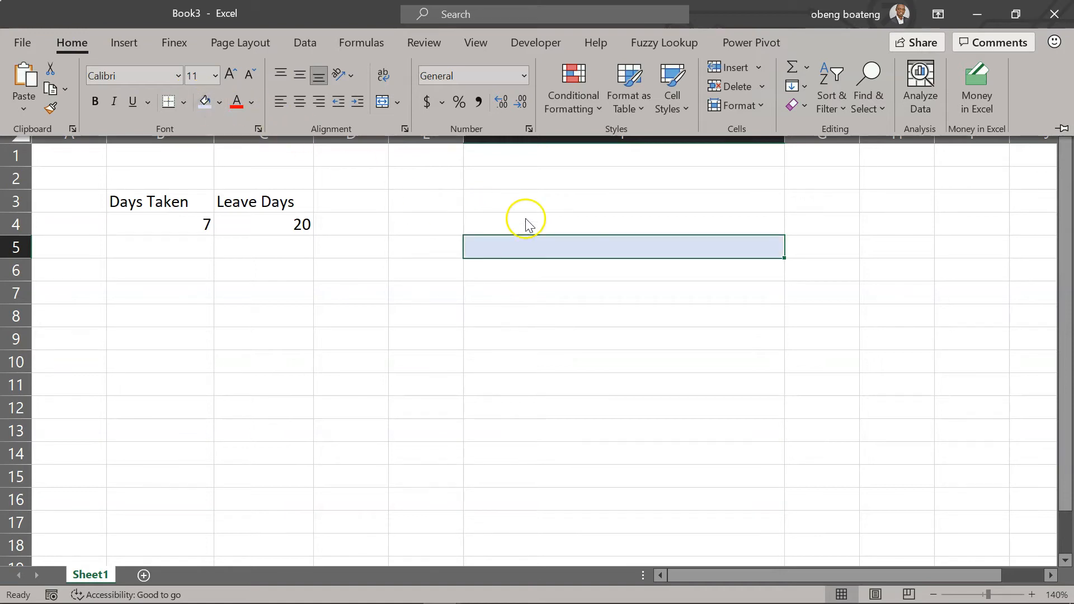
{"action": "left_click", "coordinate": [184, 100]}
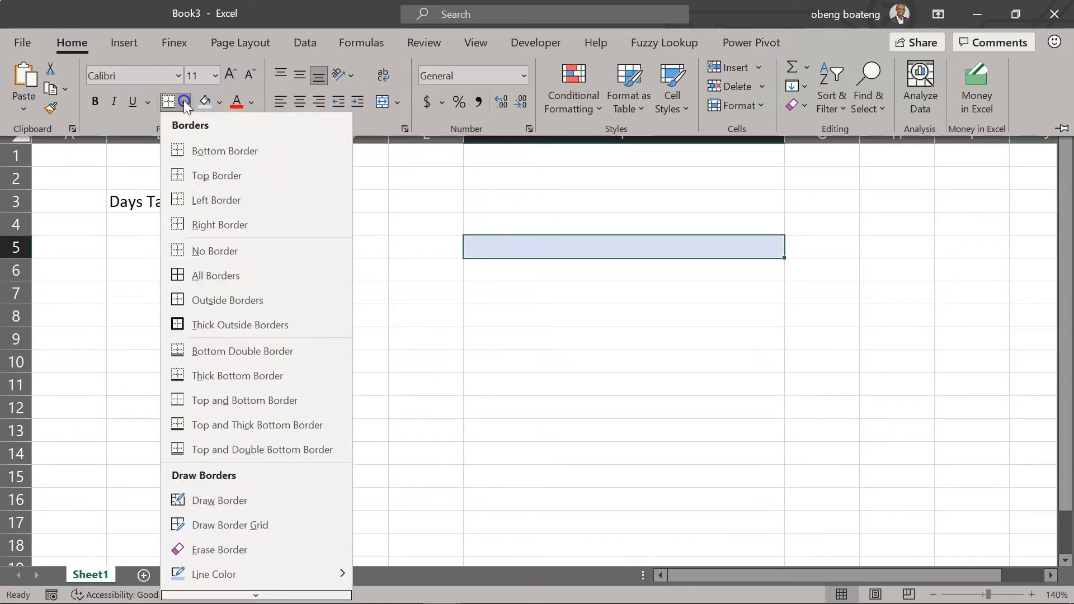
{"action": "left_click", "coordinate": [202, 326]}
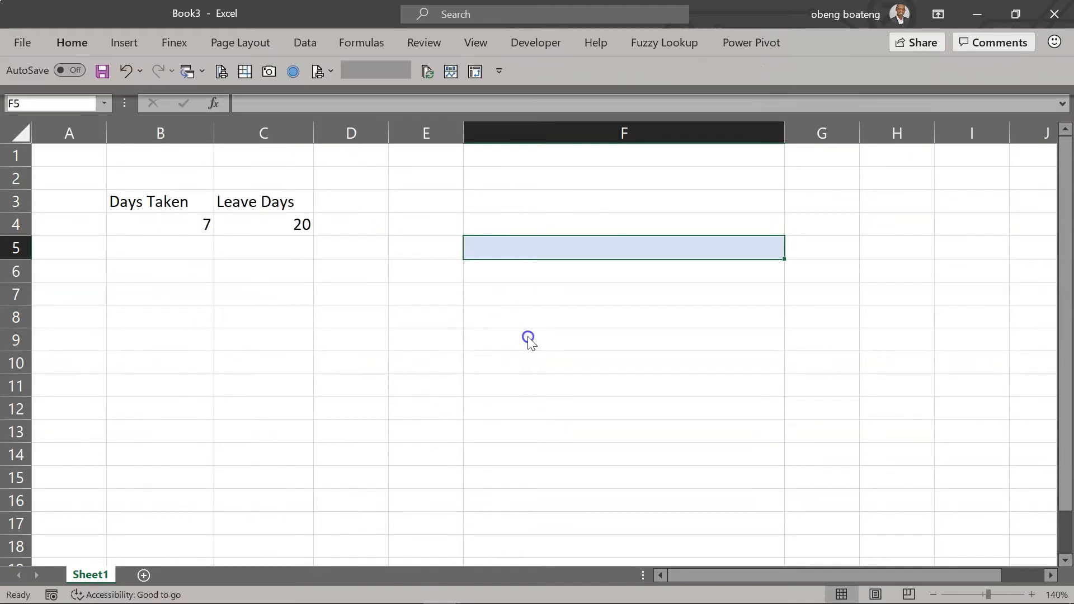
{"action": "left_click", "coordinate": [527, 336]}
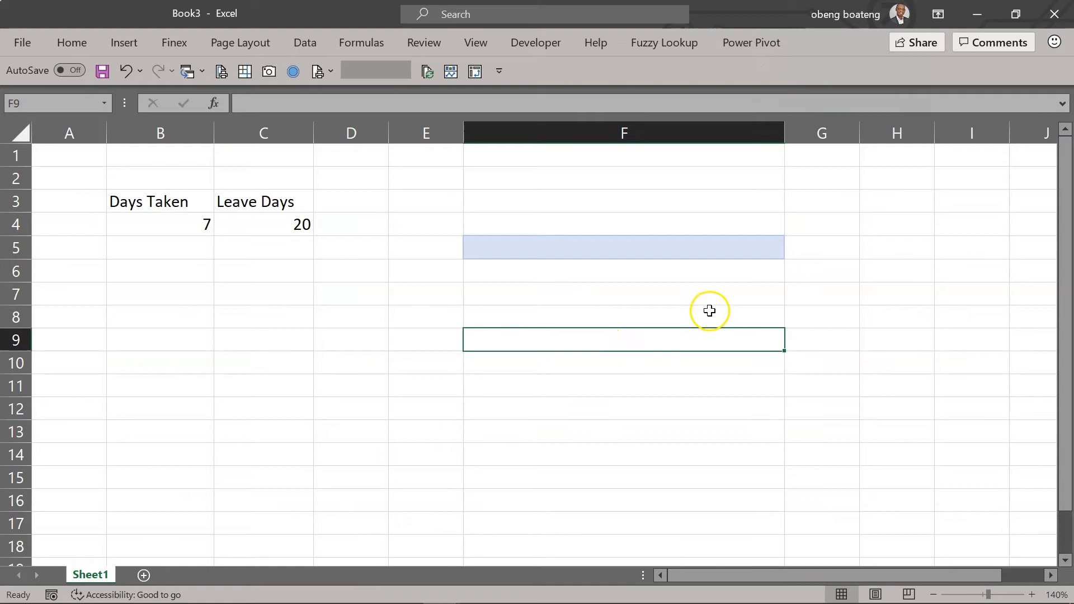
Calculate the share of leave taken in F5 with =B4/C4, formatted as a bold percentage.
{"action": "left_click", "coordinate": [614, 257]}
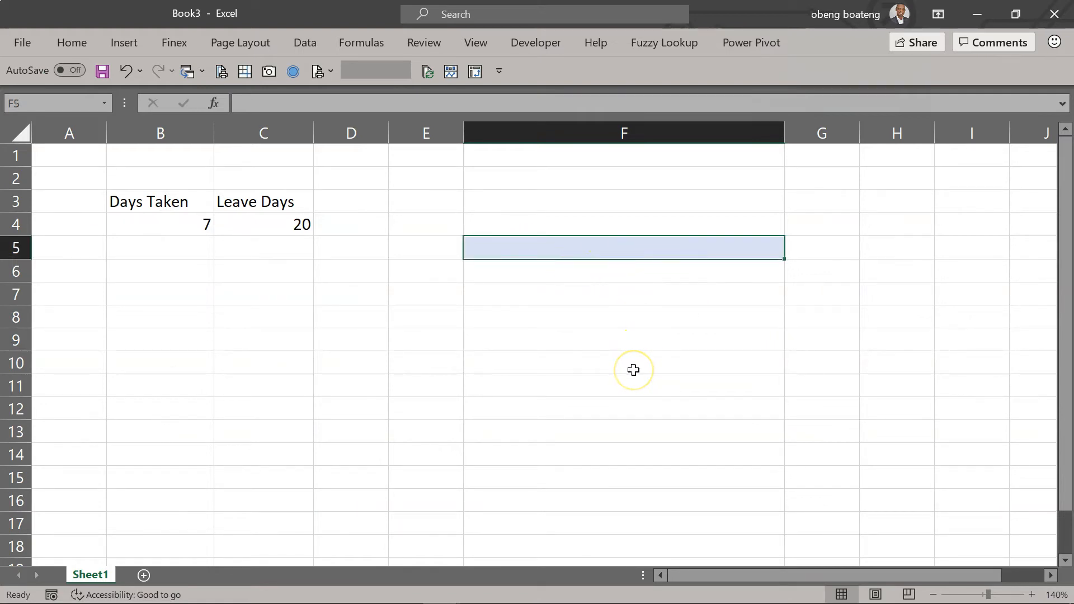
{"action": "type", "text": "="}
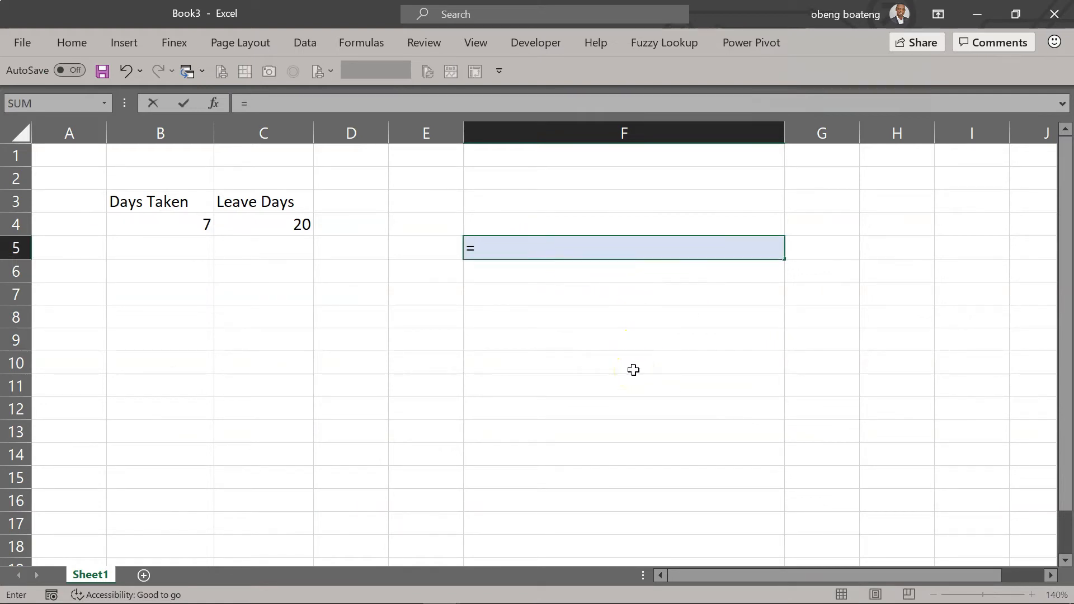
{"action": "left_click", "coordinate": [176, 226]}
{"action": "type", "text": "/"}
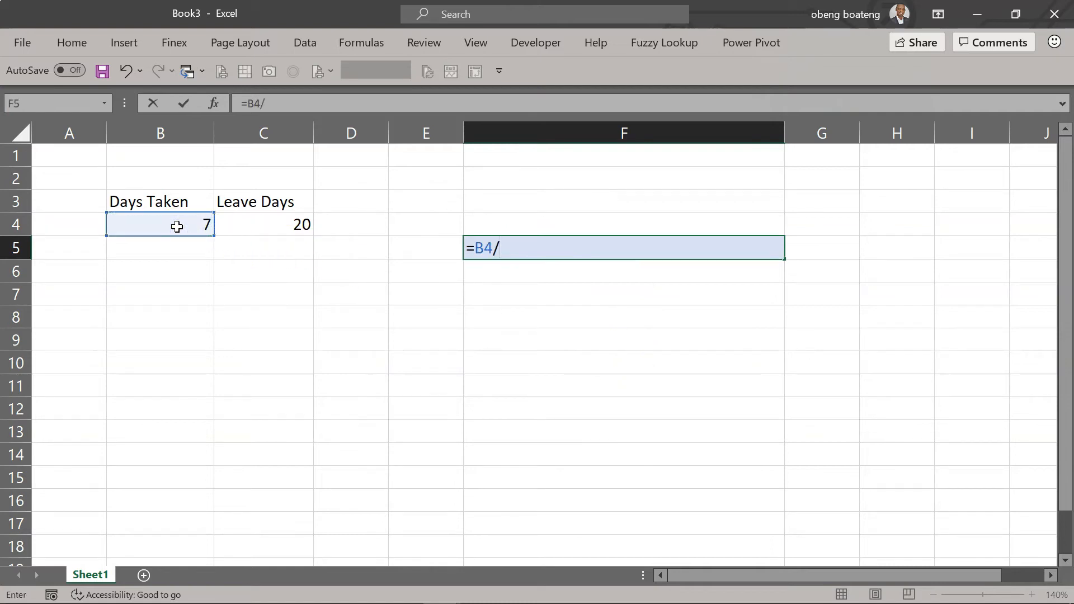
{"action": "left_click", "coordinate": [256, 222]}
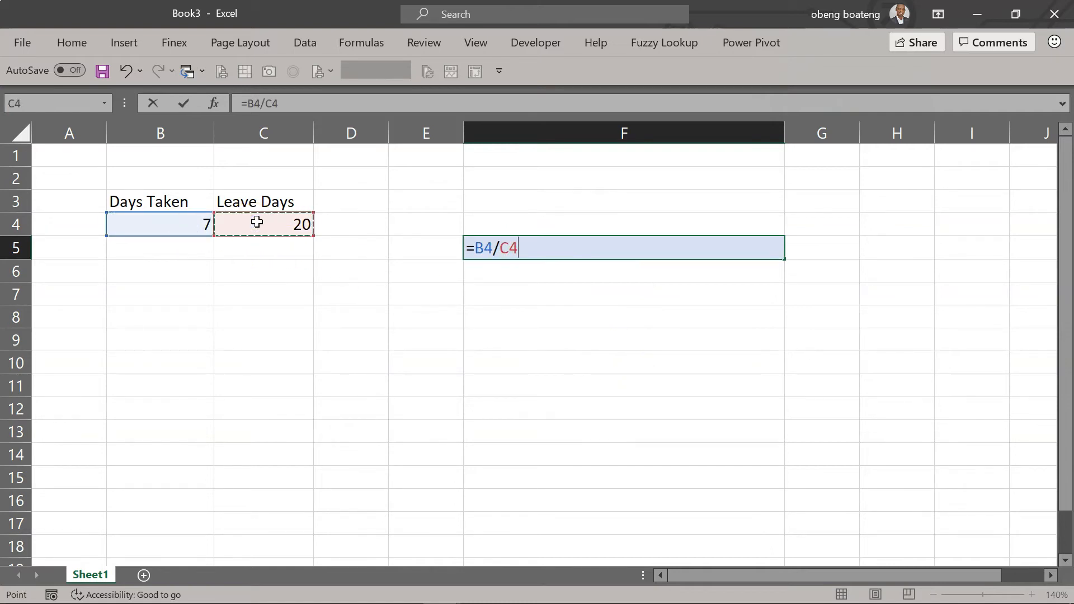
{"action": "key", "text": "Return"}
{"action": "key", "text": "Up"}
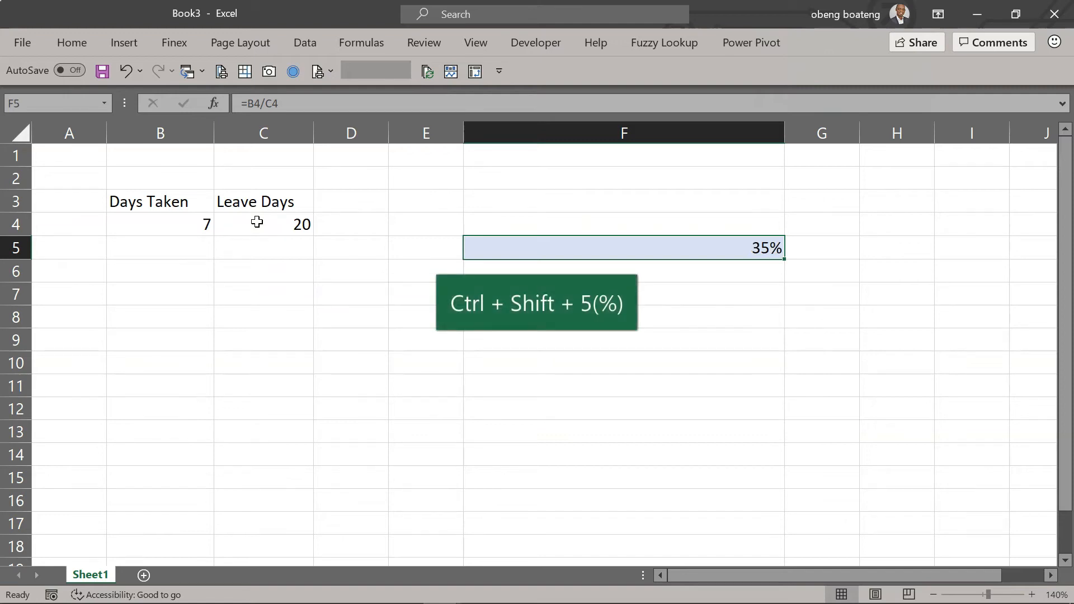
{"action": "key", "text": "ctrl+b"}
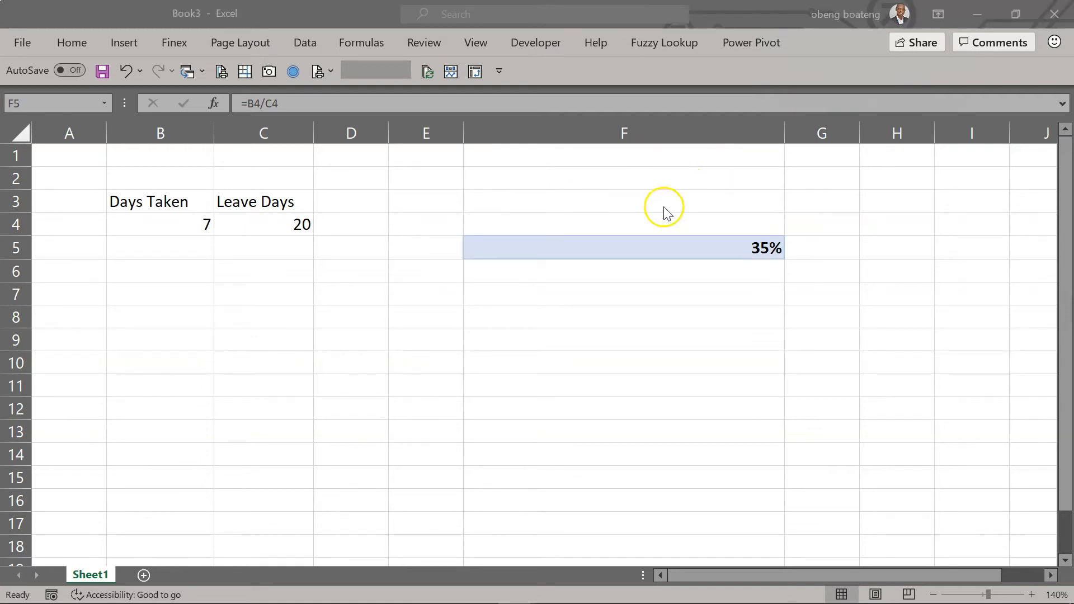
Start a custom data bar conditional formatting rule for the leave percentage in F5, keeping the cell in view.
{"action": "left_click", "coordinate": [611, 237]}
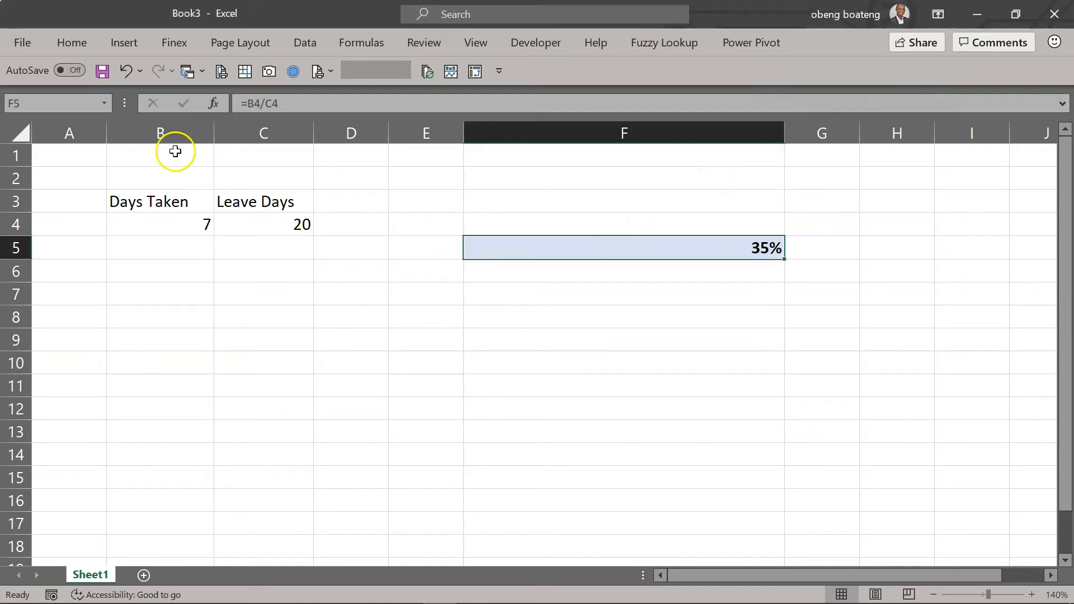
{"action": "left_click", "coordinate": [79, 44]}
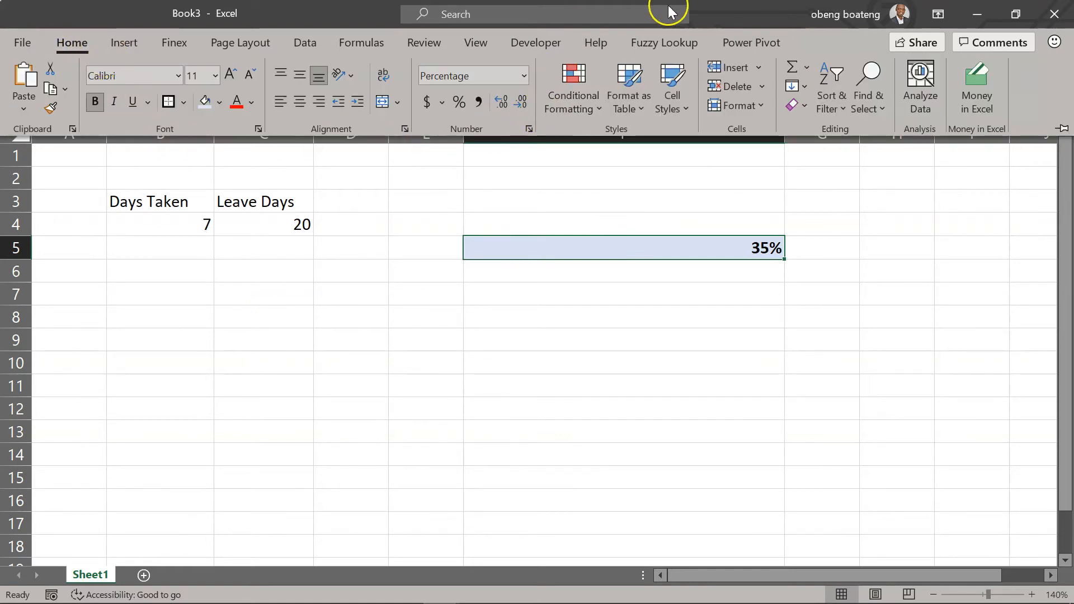
{"action": "left_click", "coordinate": [581, 98]}
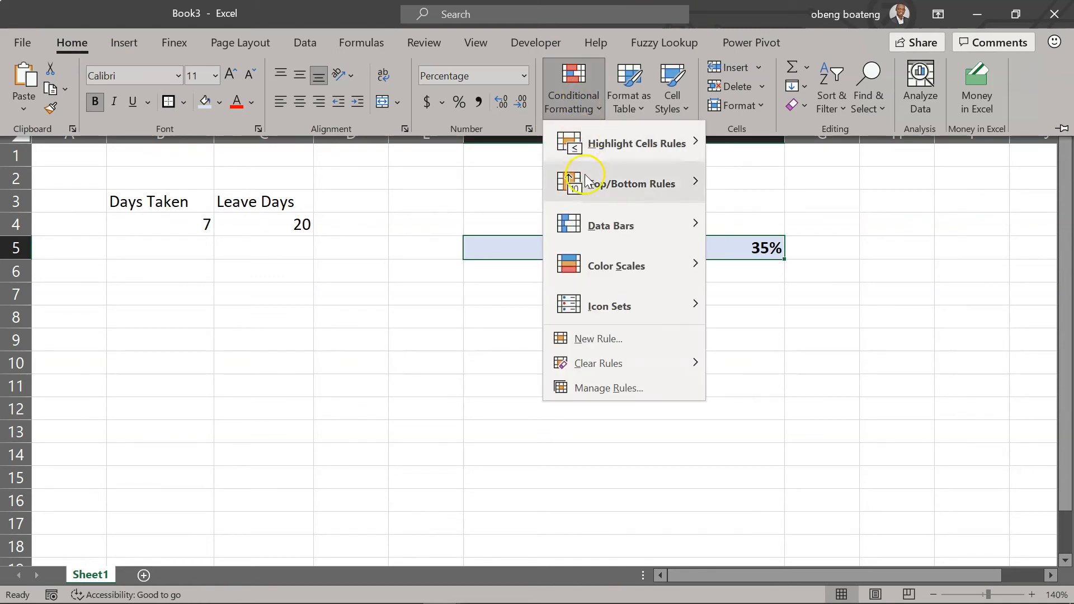
{"action": "mouse_move", "coordinate": [600, 317]}
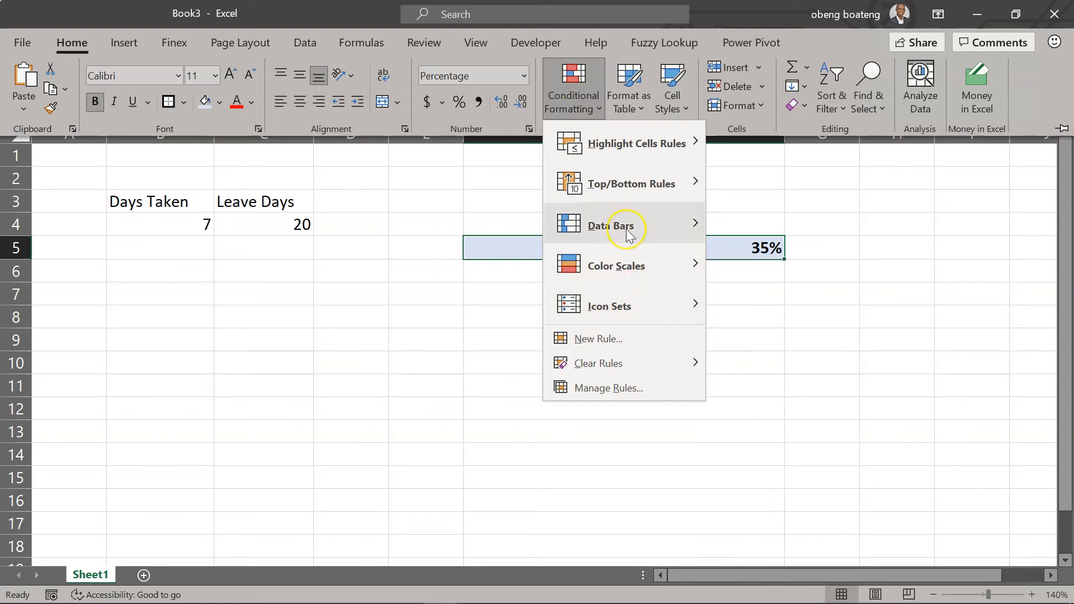
{"action": "mouse_move", "coordinate": [628, 234]}
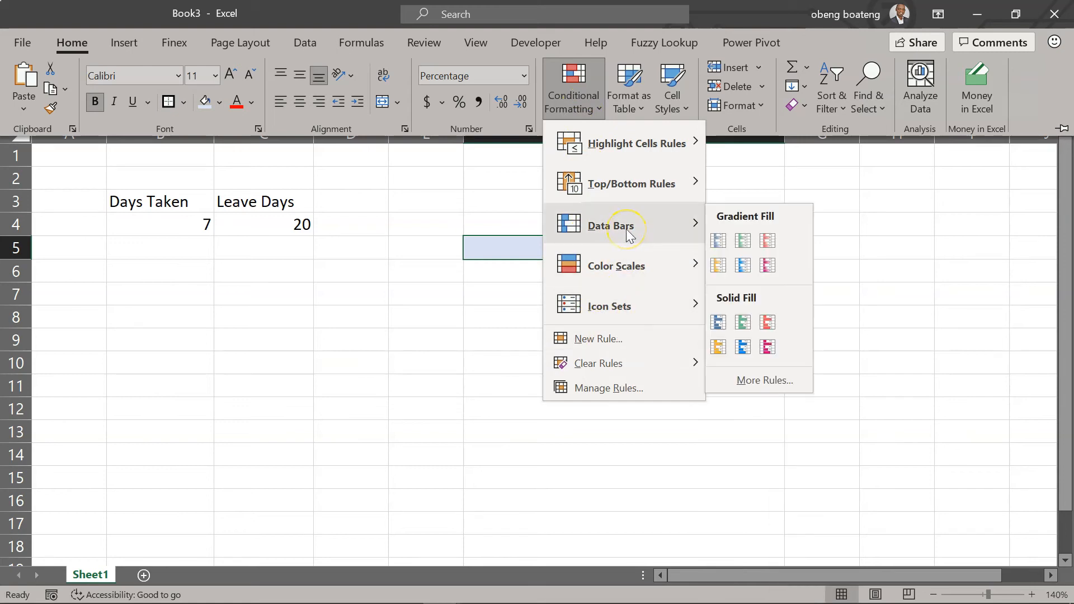
{"action": "left_click", "coordinate": [756, 383]}
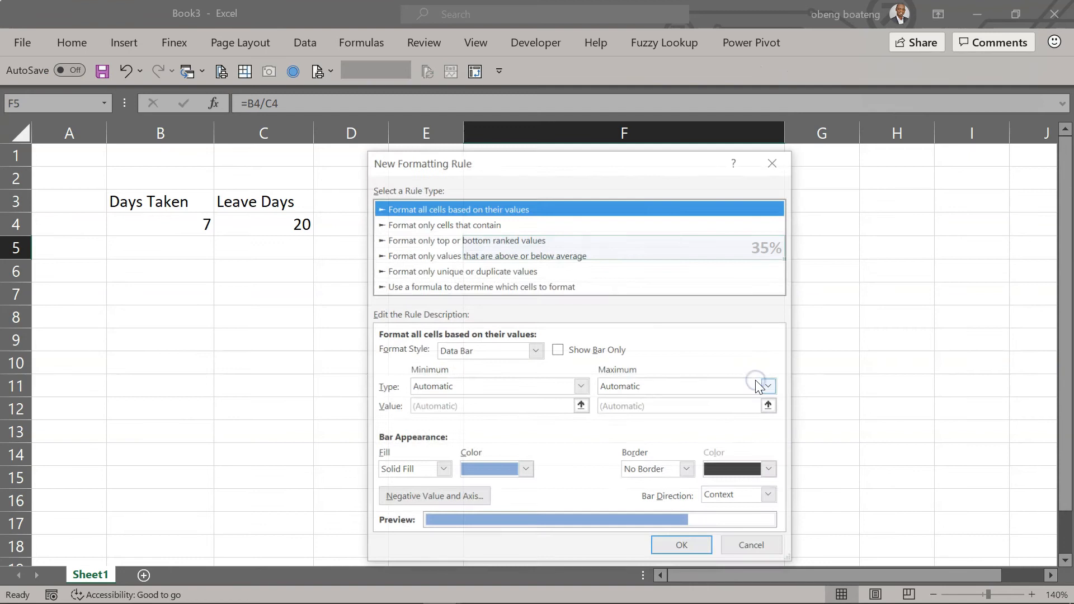
{"action": "left_click_drag", "start_coordinate": [510, 161], "coordinate": [196, 146]}
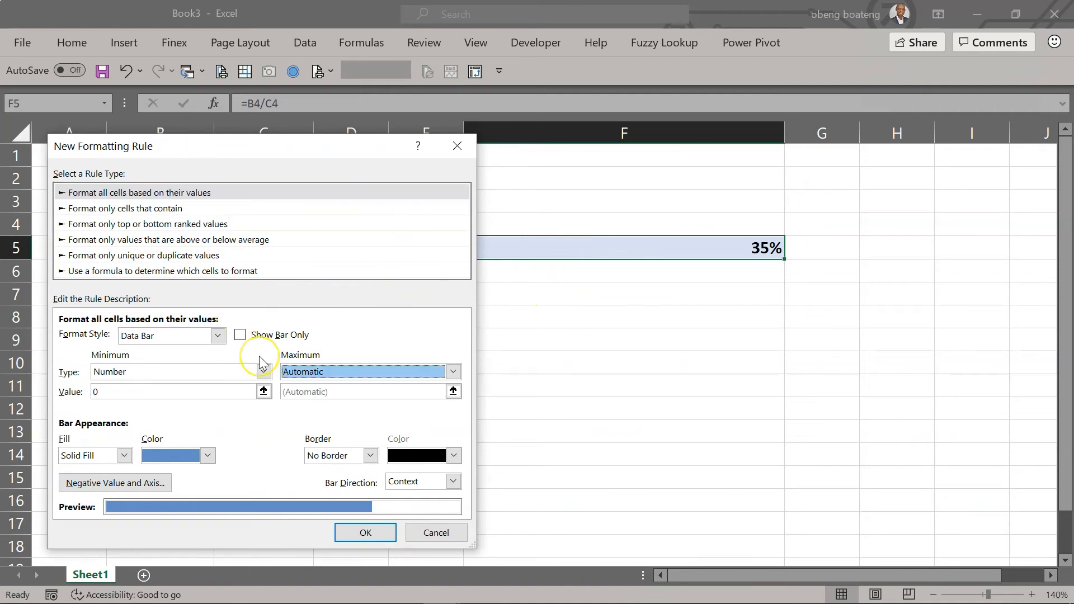
Set the data bar's minimum to the number 0 and its maximum to the number 1.
{"action": "left_click", "coordinate": [263, 372]}
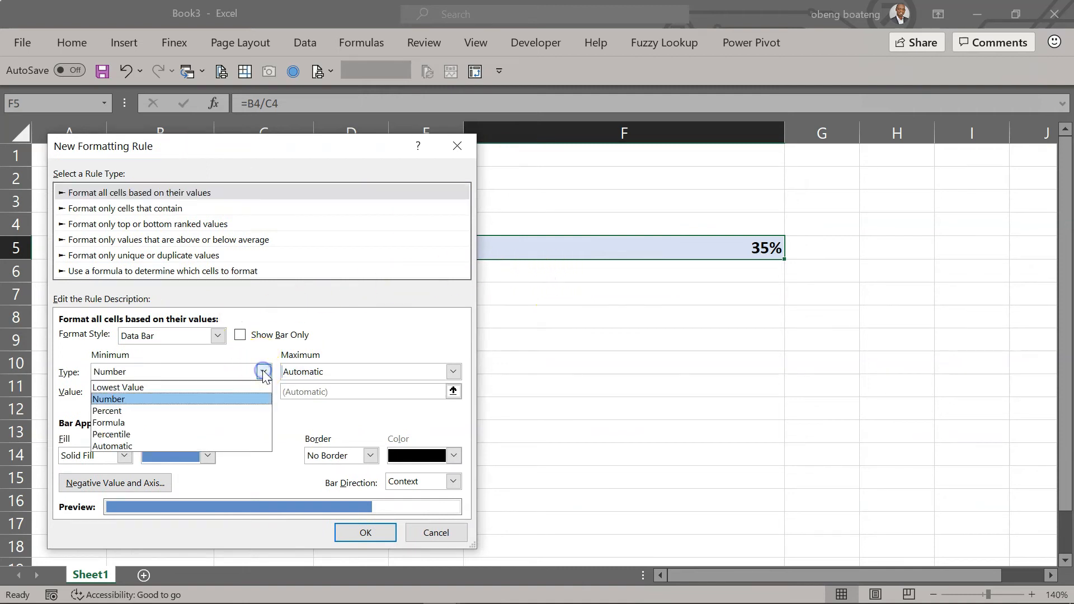
{"action": "left_click", "coordinate": [190, 399]}
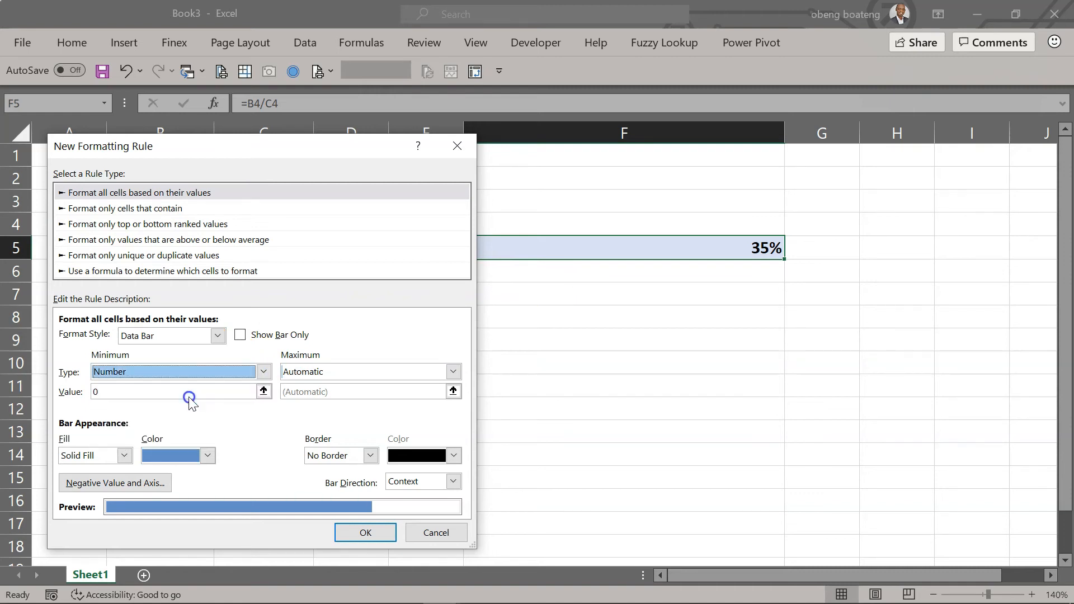
{"action": "left_click", "coordinate": [452, 371]}
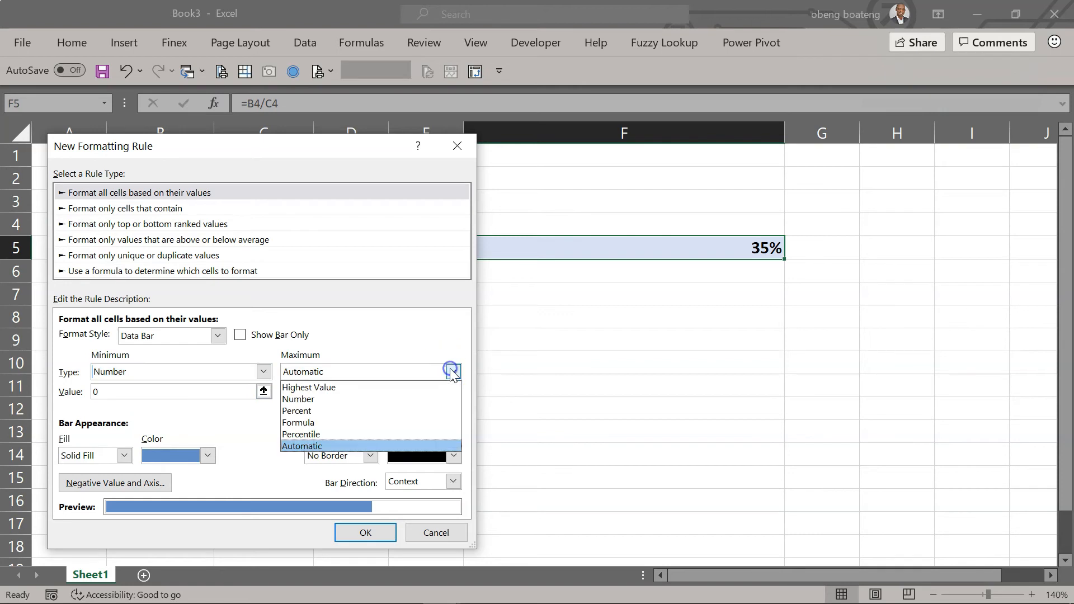
{"action": "left_click", "coordinate": [402, 398]}
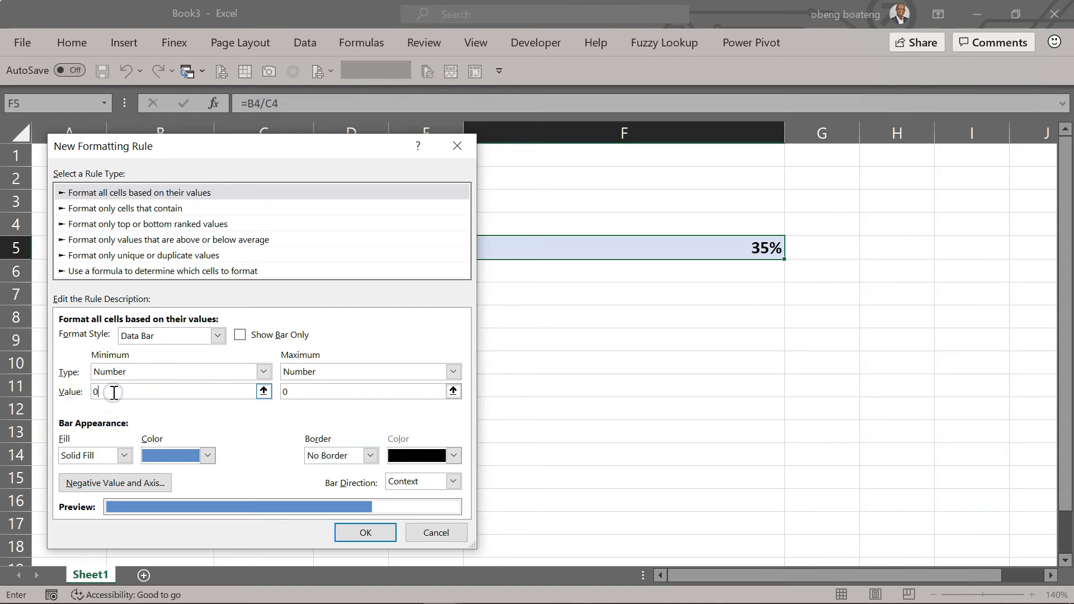
{"action": "left_click", "coordinate": [311, 390]}
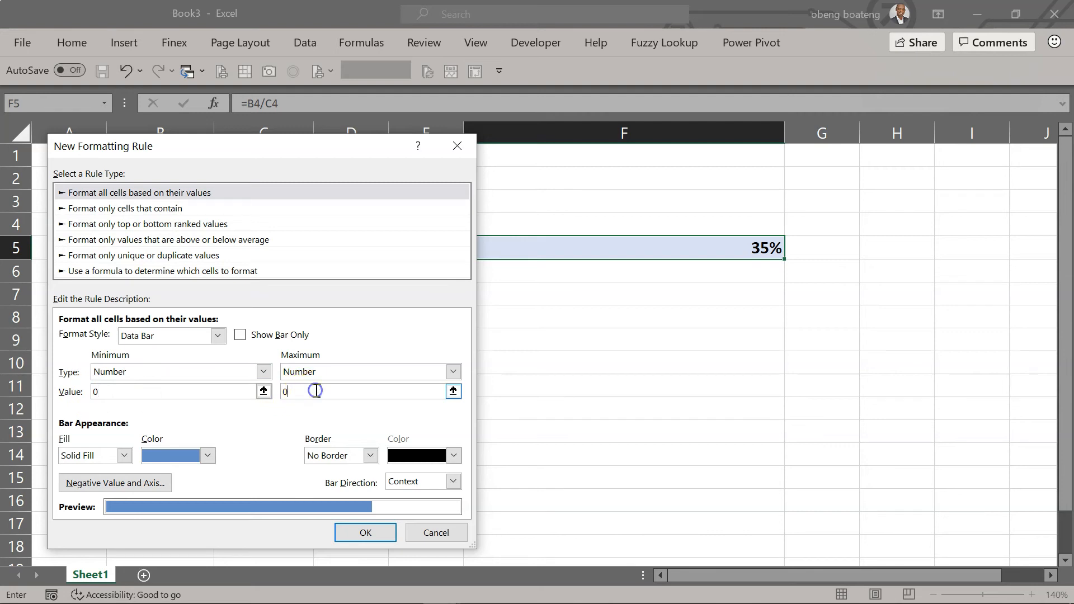
{"action": "left_click", "coordinate": [266, 425]}
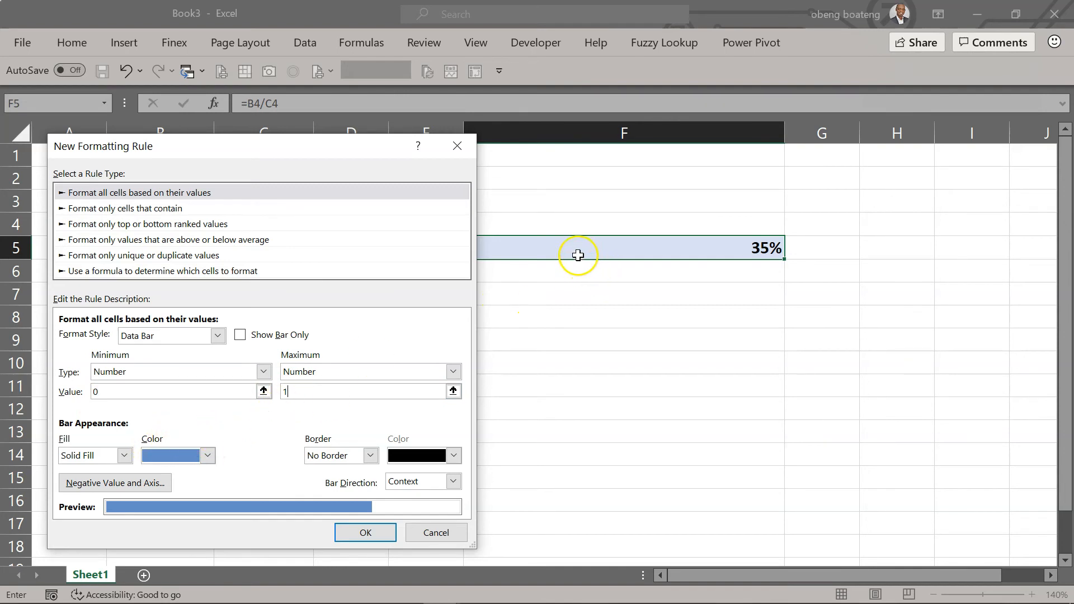
Give the data bar a darker theme blue solid fill and apply the rule to F5.
{"action": "left_click", "coordinate": [207, 456]}
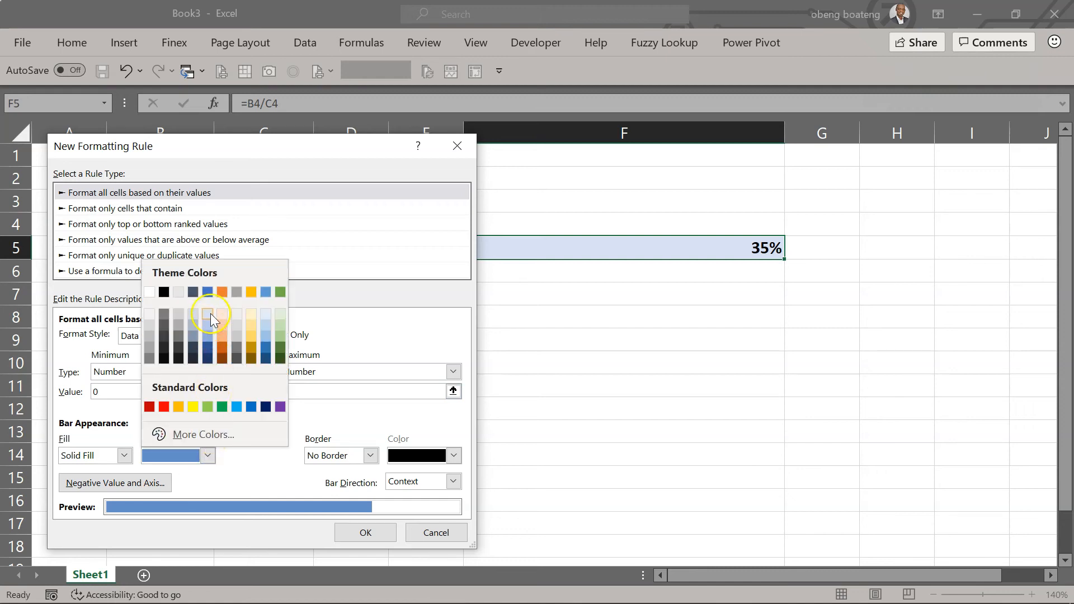
{"action": "left_click", "coordinate": [209, 292]}
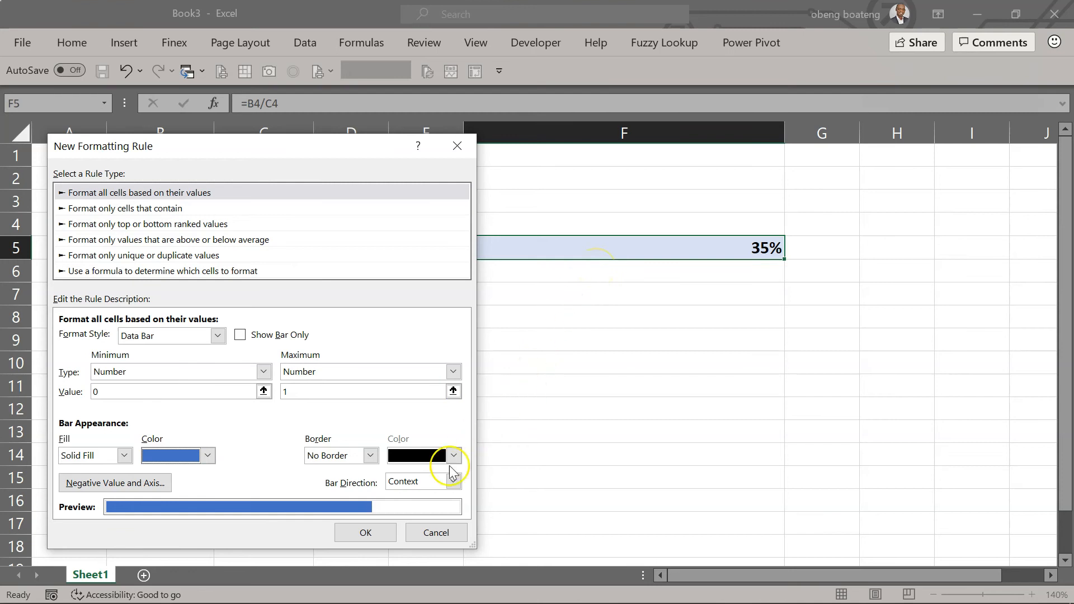
{"action": "left_click", "coordinate": [372, 531]}
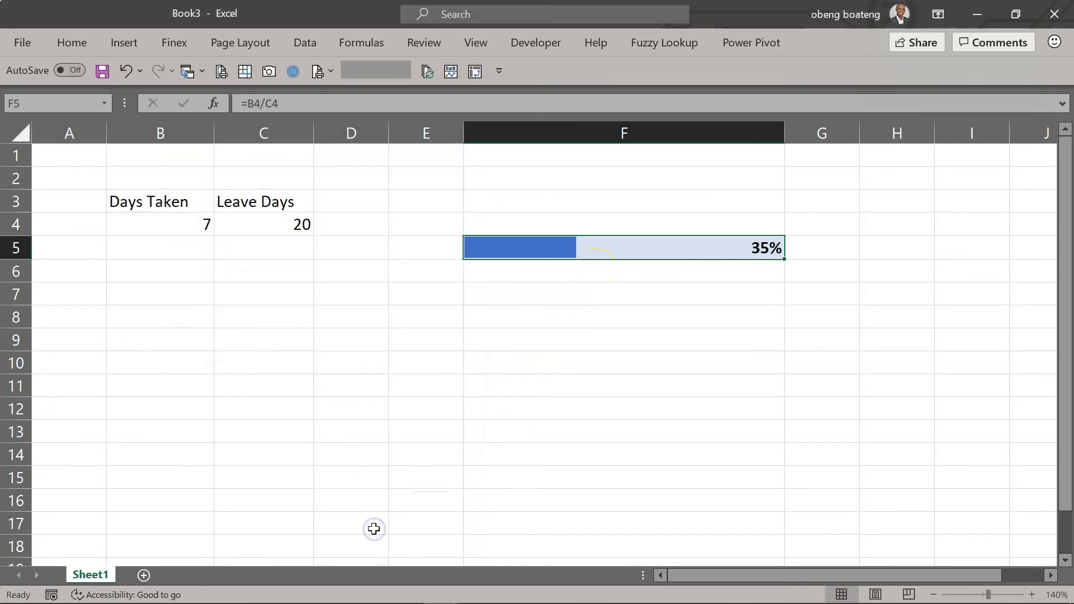
{"action": "left_click", "coordinate": [586, 361]}
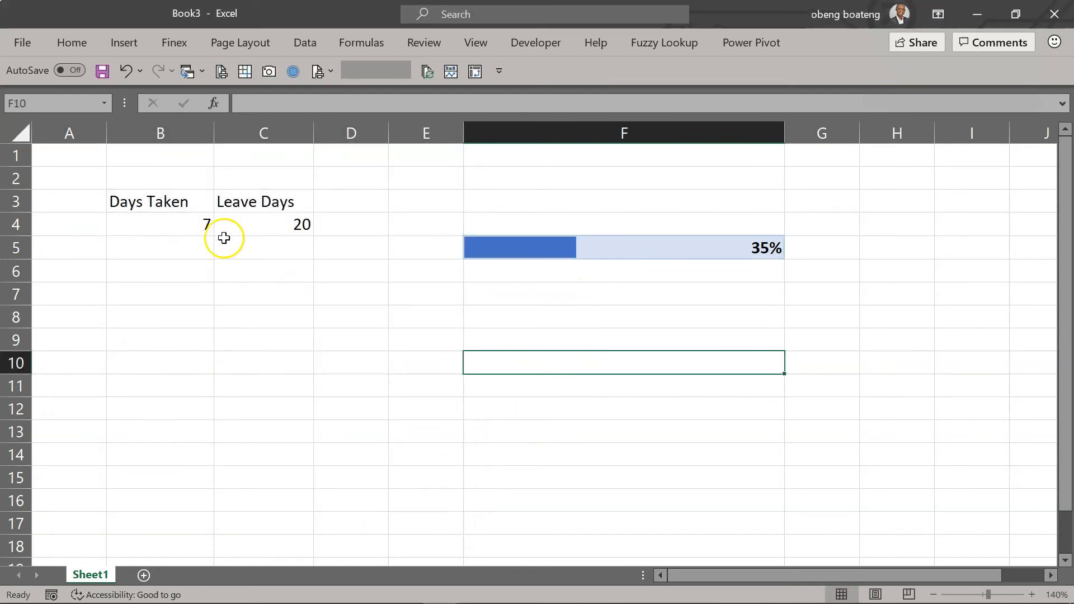
Test the progress bar by changing the days taken in B4 to 10, 19 and 20 in turn.
{"action": "left_click", "coordinate": [204, 224]}
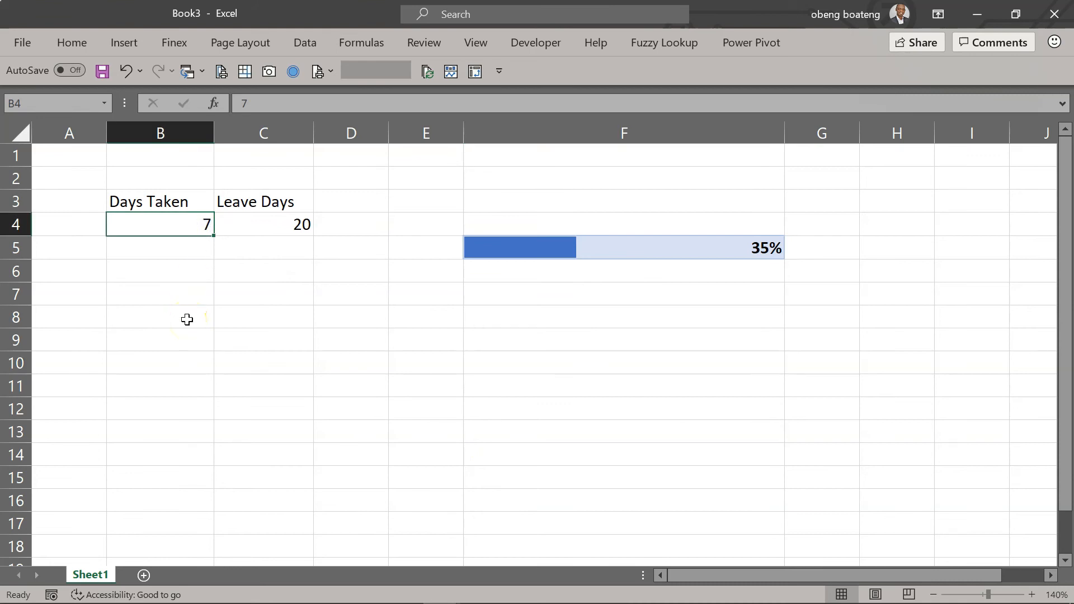
{"action": "type", "text": "10"}
{"action": "key", "text": "Return"}
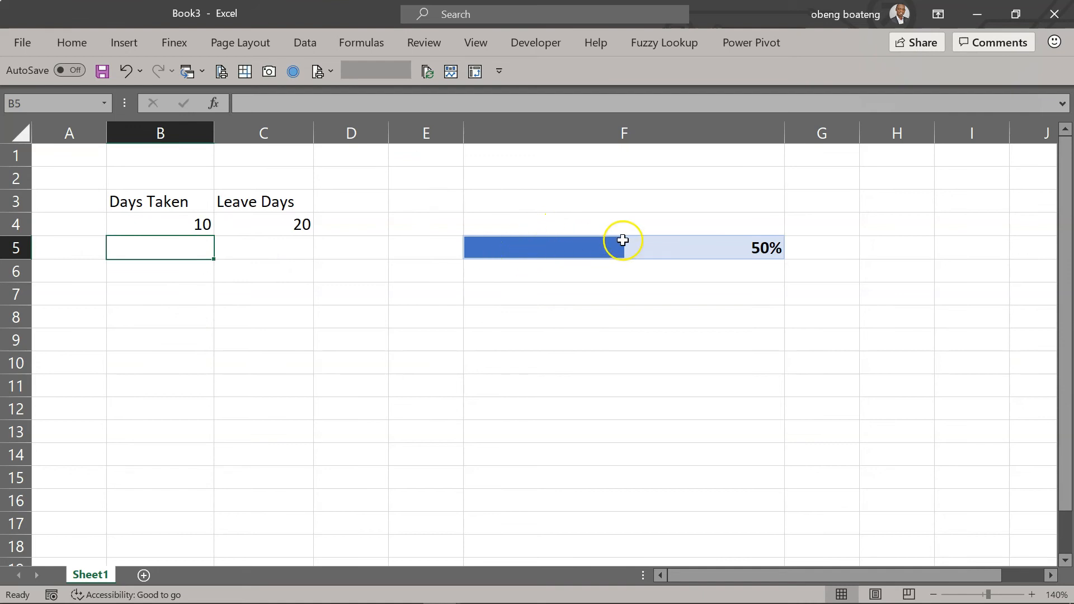
{"action": "left_click", "coordinate": [202, 224]}
{"action": "type", "text": "19"}
{"action": "key", "text": "Return"}
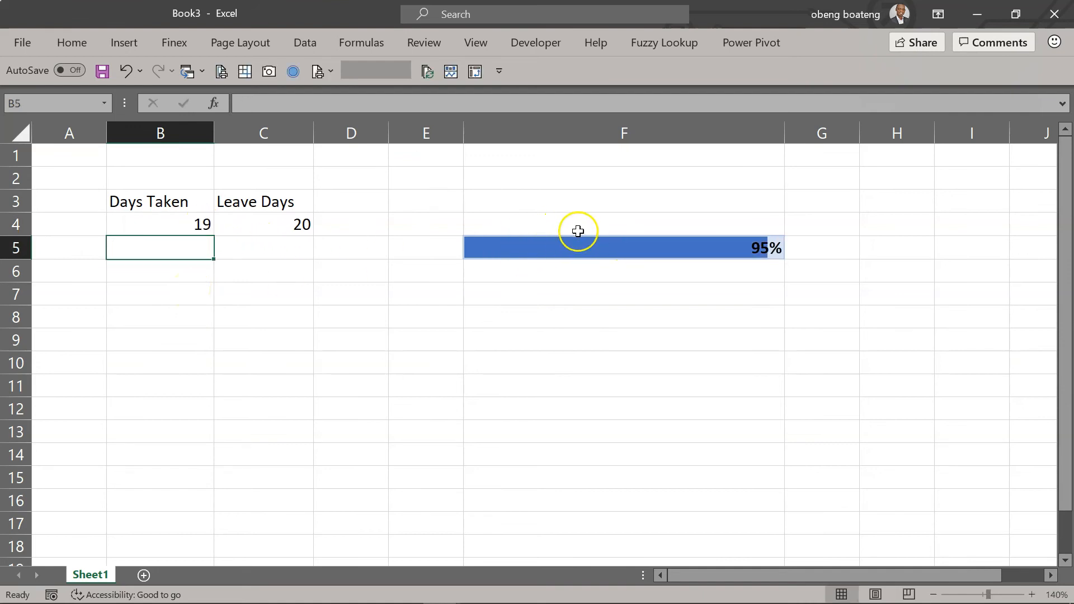
{"action": "left_click", "coordinate": [188, 224]}
{"action": "type", "text": "20"}
{"action": "key", "text": "Return"}
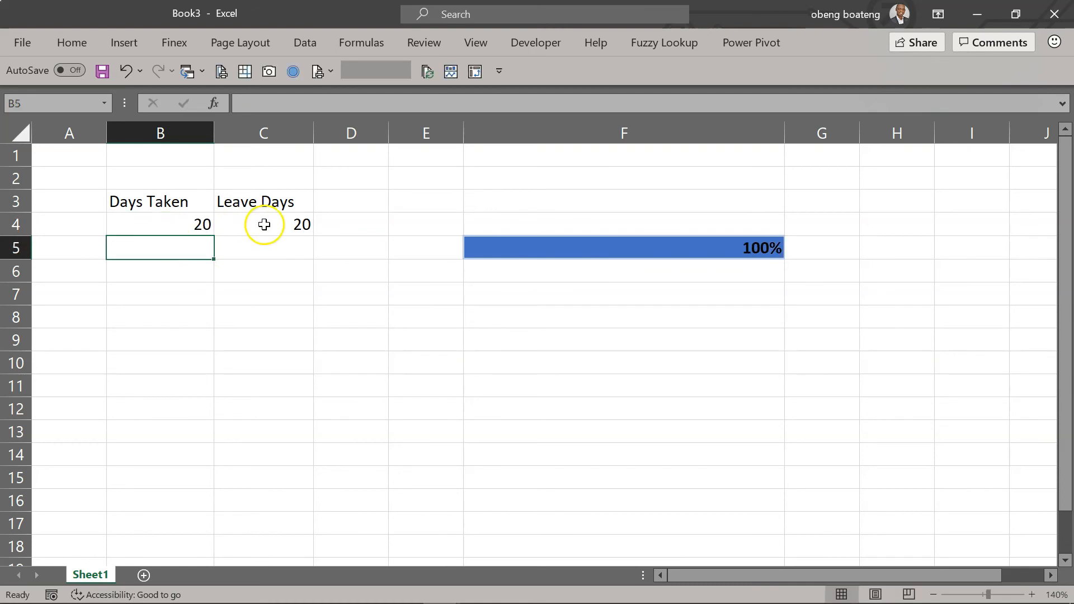
Set the days taken in B4 to 5 and select the leave days in C4.
{"action": "left_click", "coordinate": [168, 224]}
{"action": "type", "text": "5"}
{"action": "key", "text": "Return"}
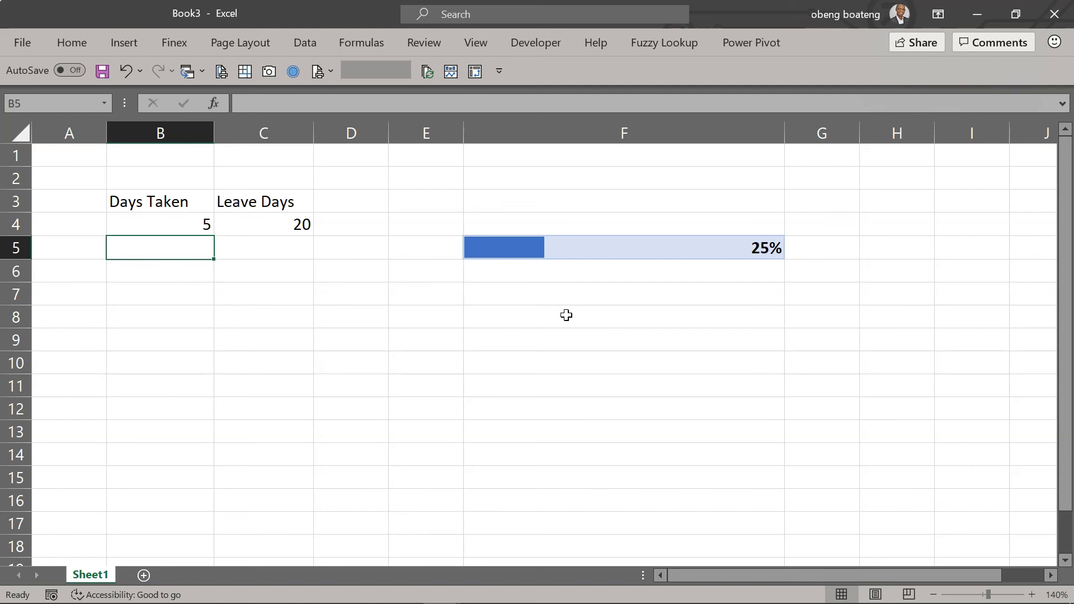
{"action": "left_click", "coordinate": [294, 223]}
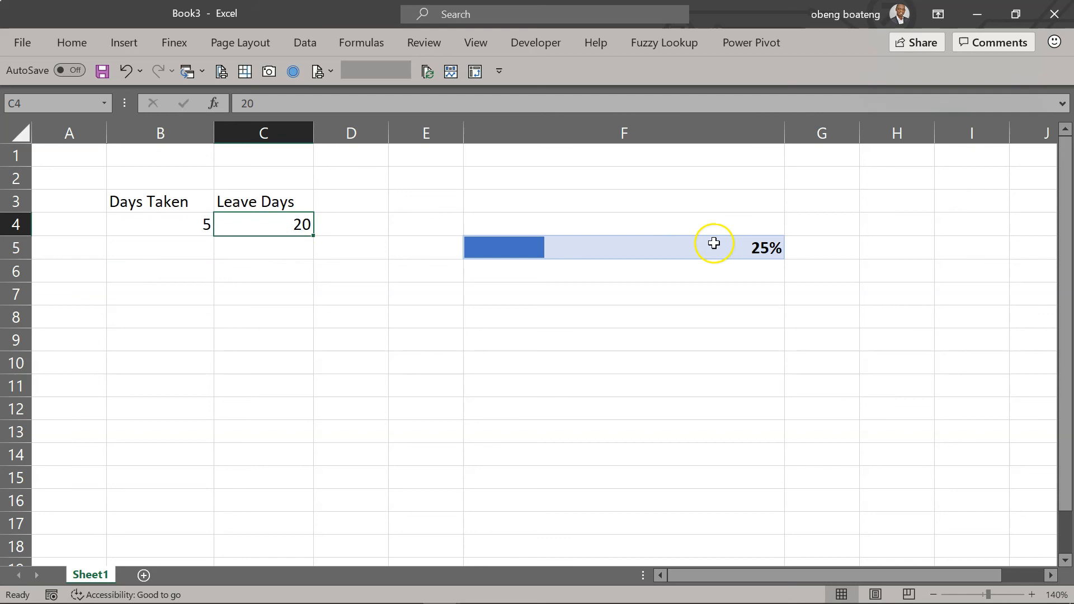